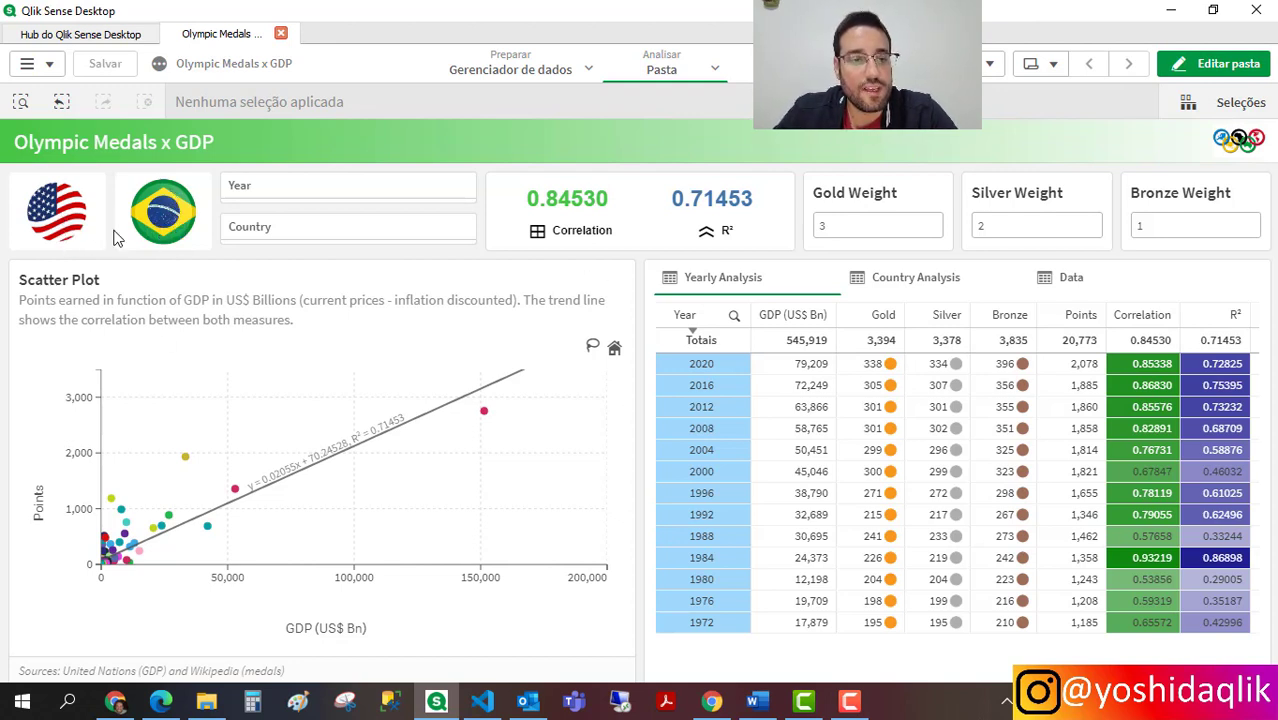
# Switch the dashboard language to Portuguese, back to English, and to Portuguese again using the flags
pyautogui.click(172, 229)
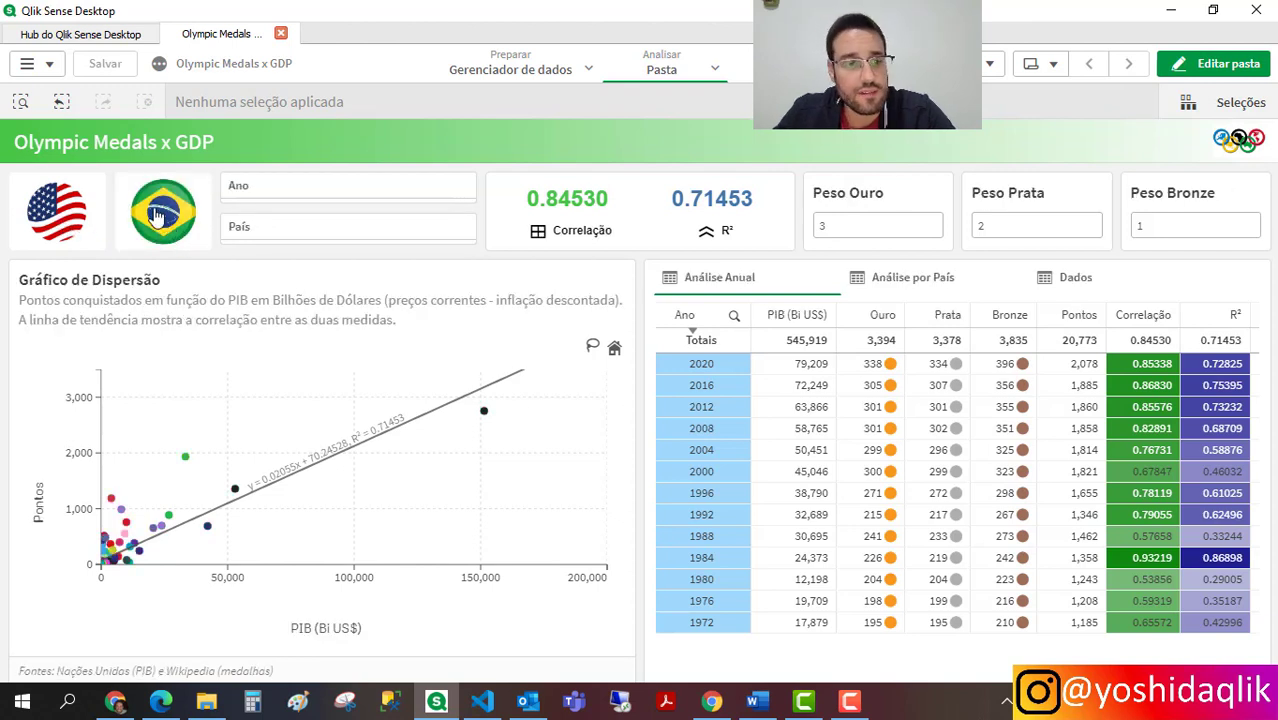
pyautogui.click(56, 219)
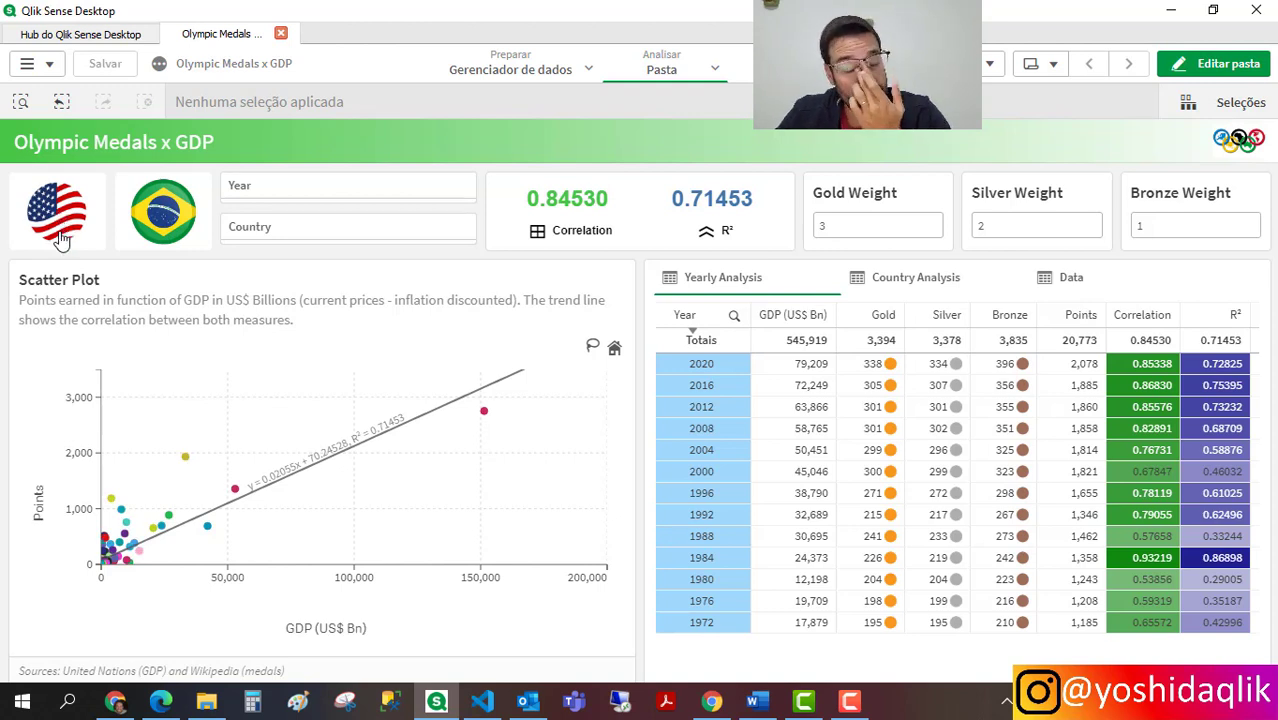
pyautogui.click(160, 214)
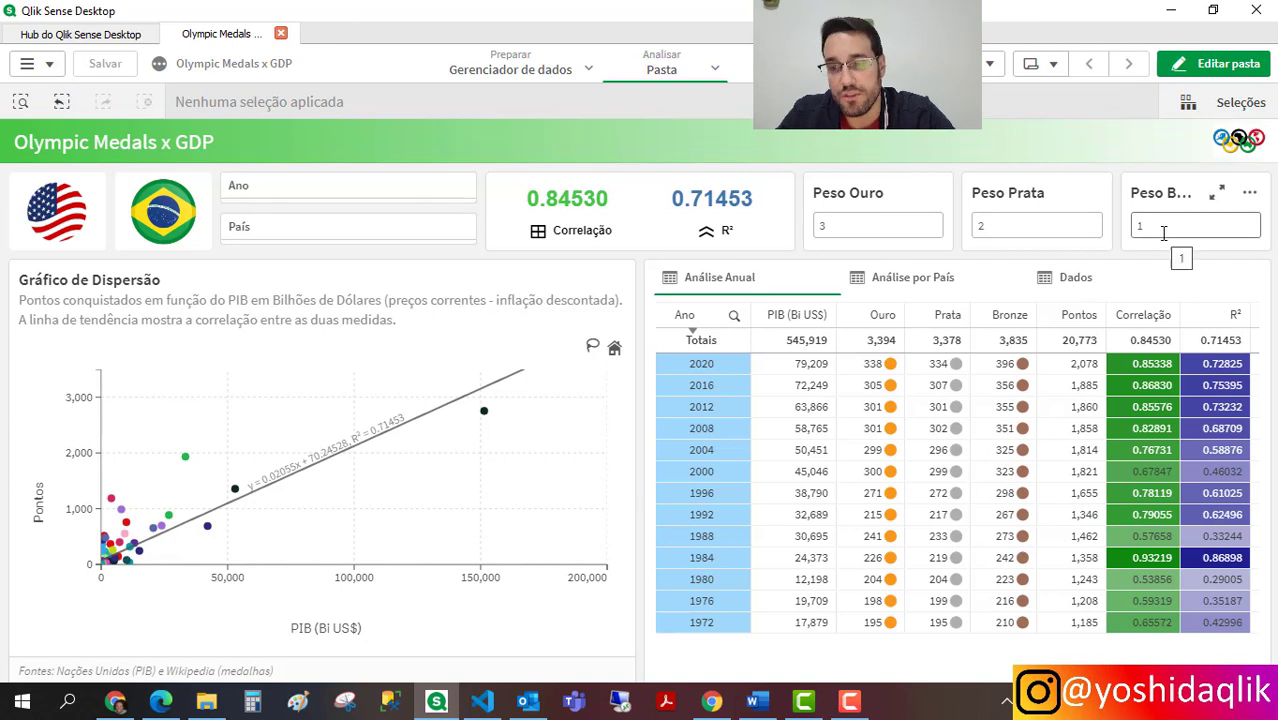
# Set the gold medal weight (Peso Ouro) to 5 and the silver medal weight (Peso Prata) to 3
pyautogui.click(830, 225)
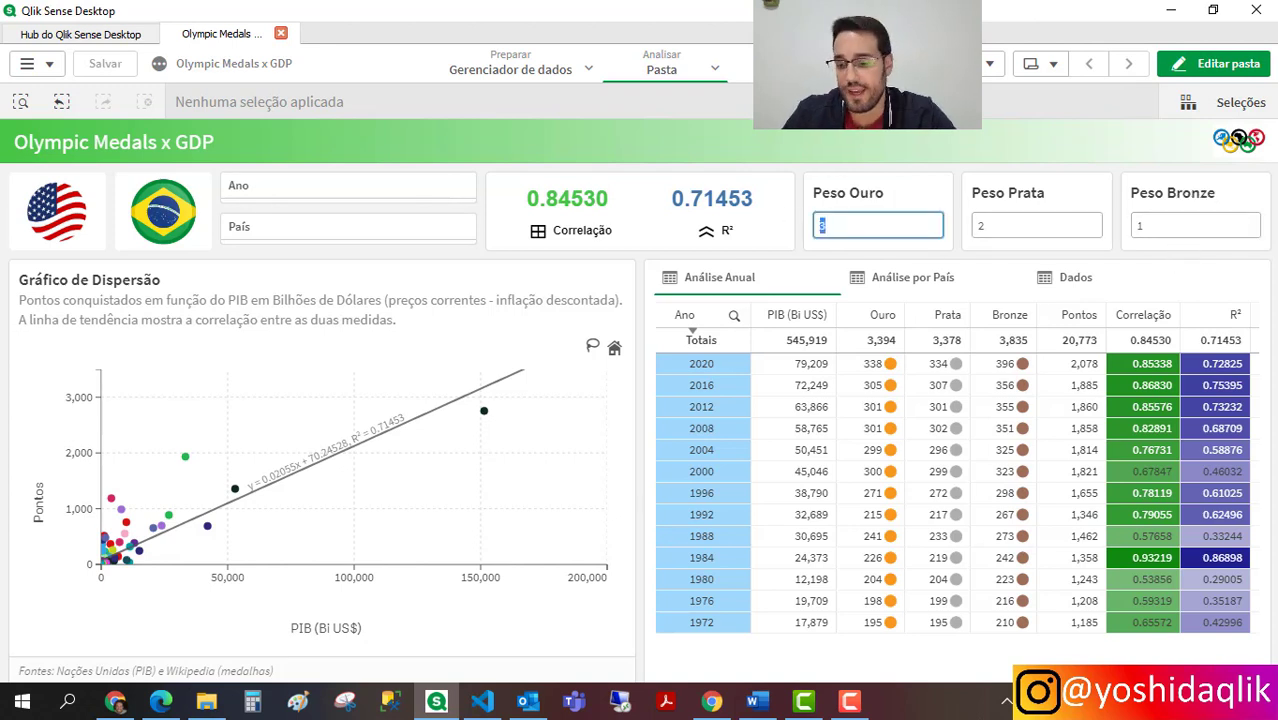
pyautogui.write('5')
pyautogui.press('Tab')
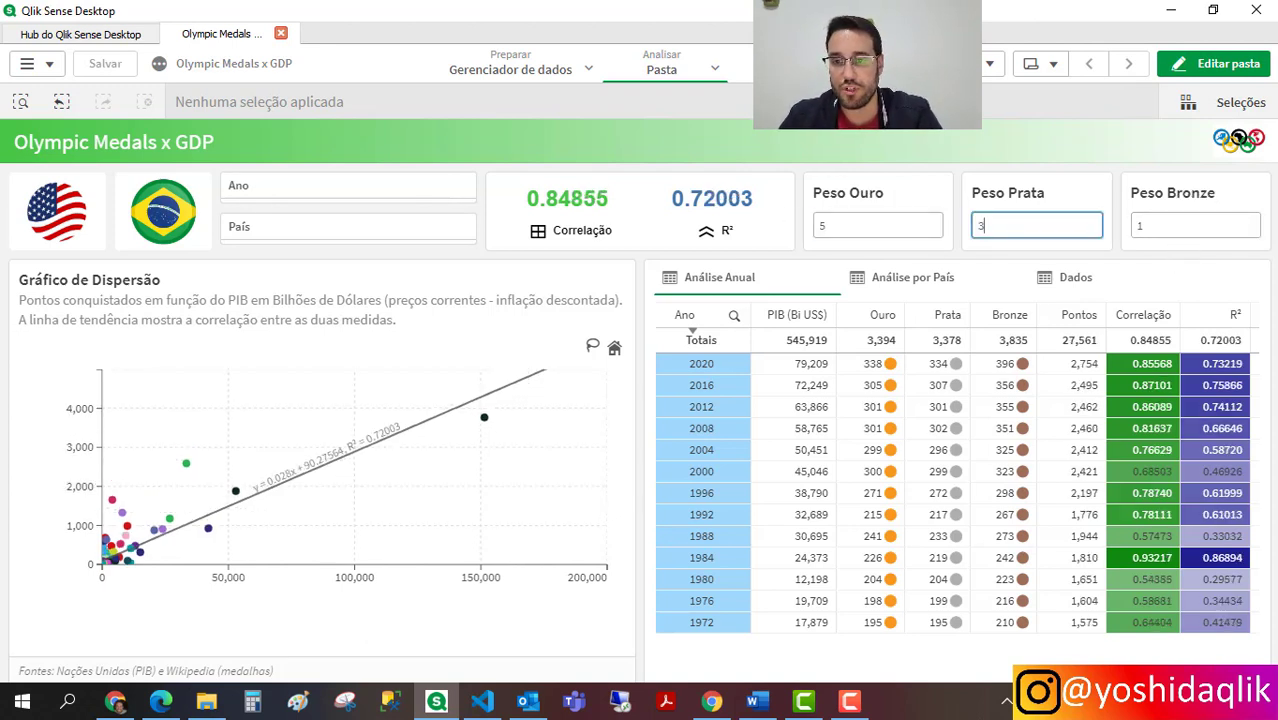
pyautogui.write('3')
pyautogui.press('Tab')
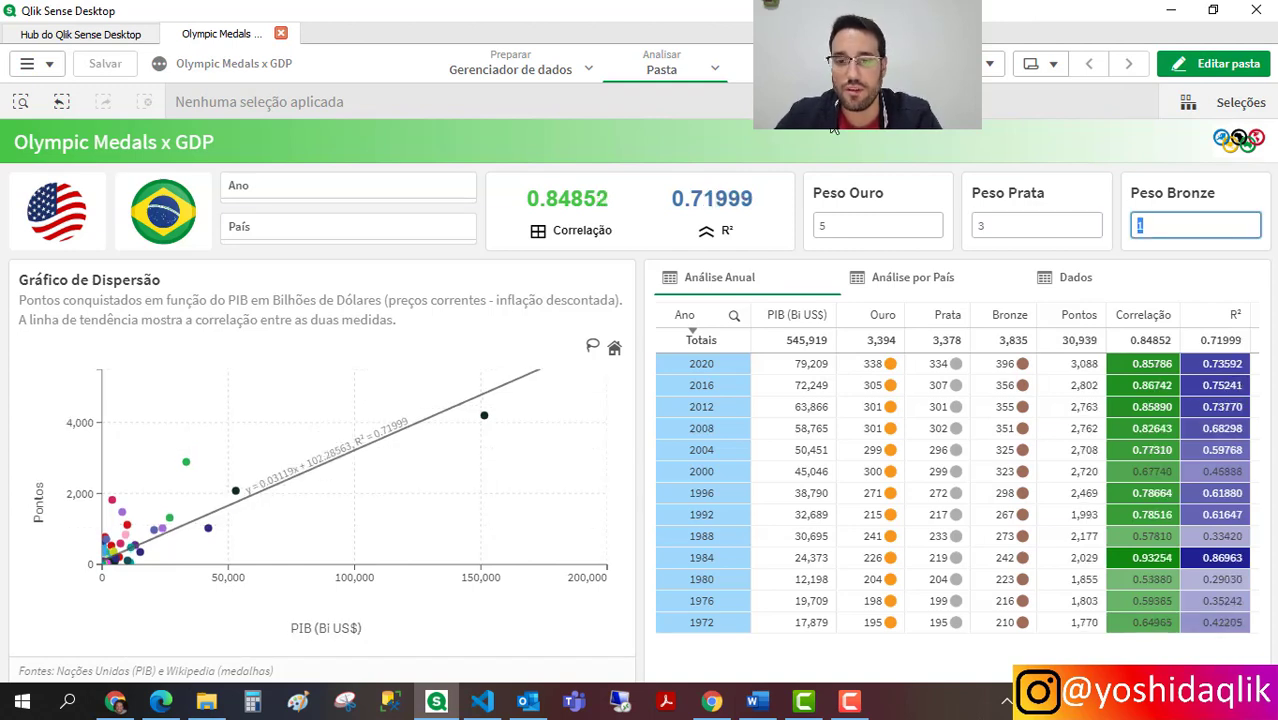
# Set the gold medal weight (Peso Ouro) to 10 and the silver medal weight (Peso Prata) to 5
pyautogui.click(840, 222)
pyautogui.write('10')
pyautogui.press('Tab')
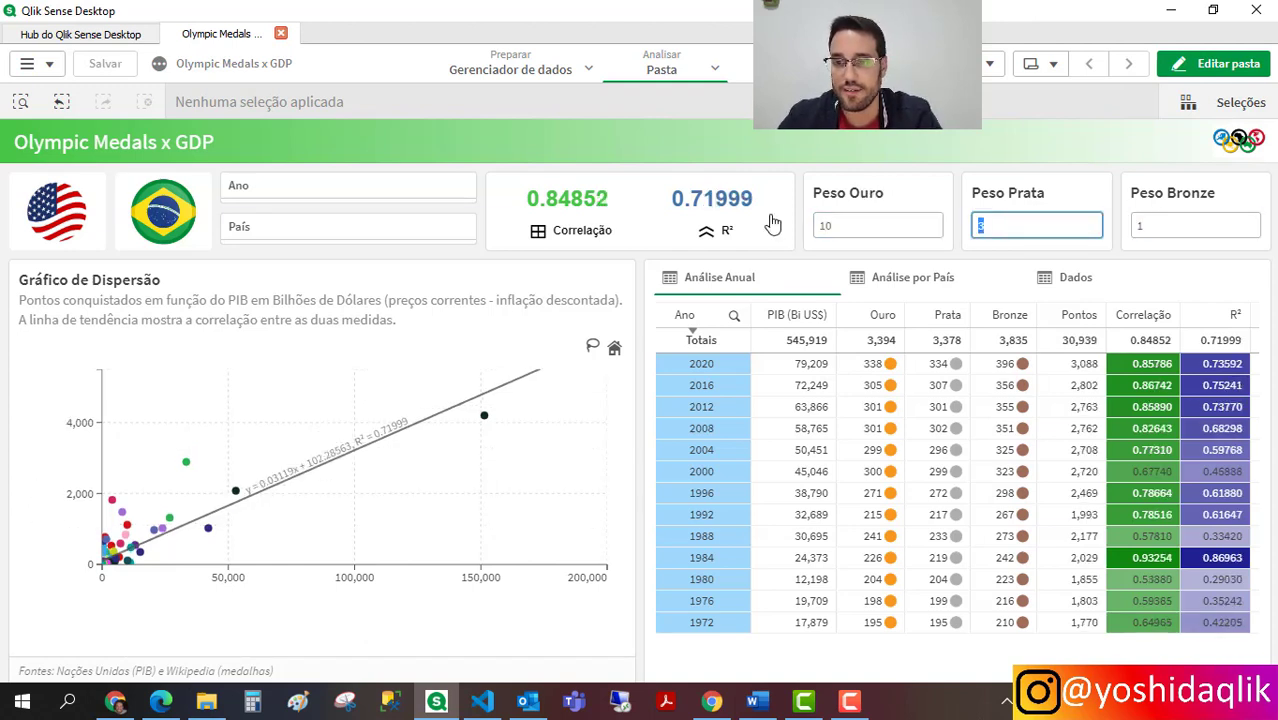
pyautogui.write('5')
pyautogui.press('Tab')
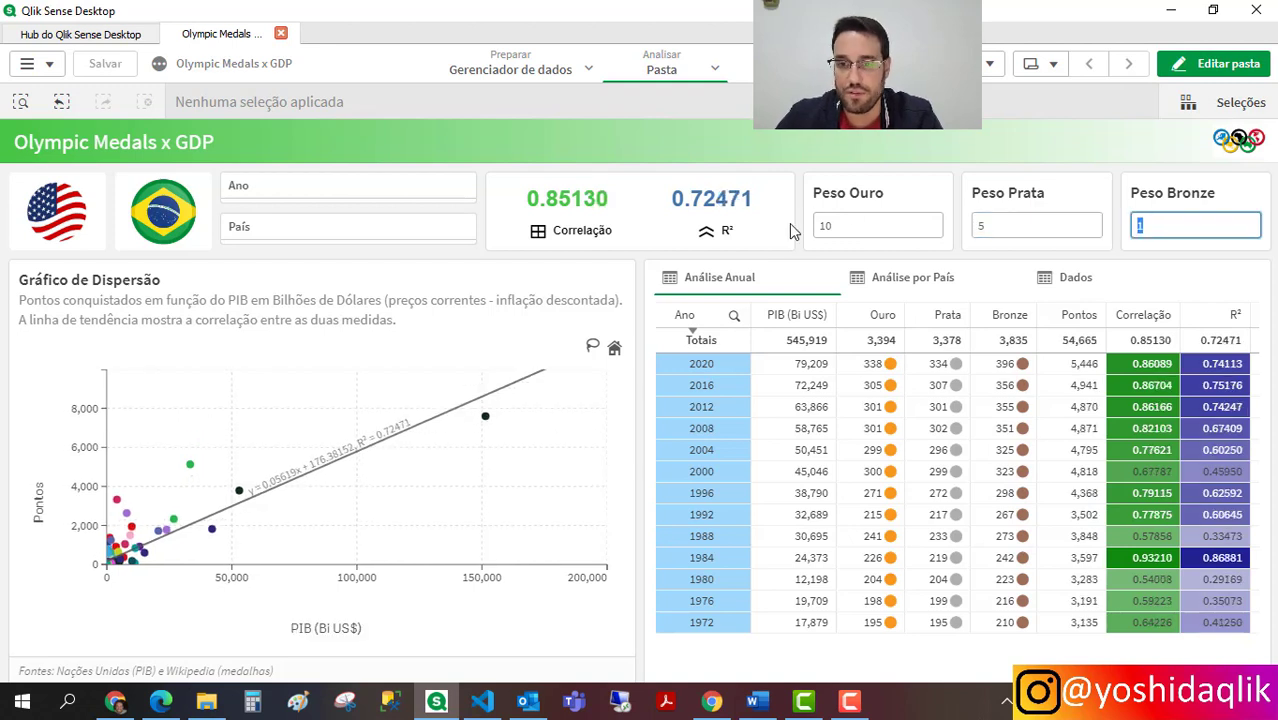
# Restore the medal weights to 3 for gold (Peso Ouro) and 2 for silver (Peso Prata)
pyautogui.click(850, 224)
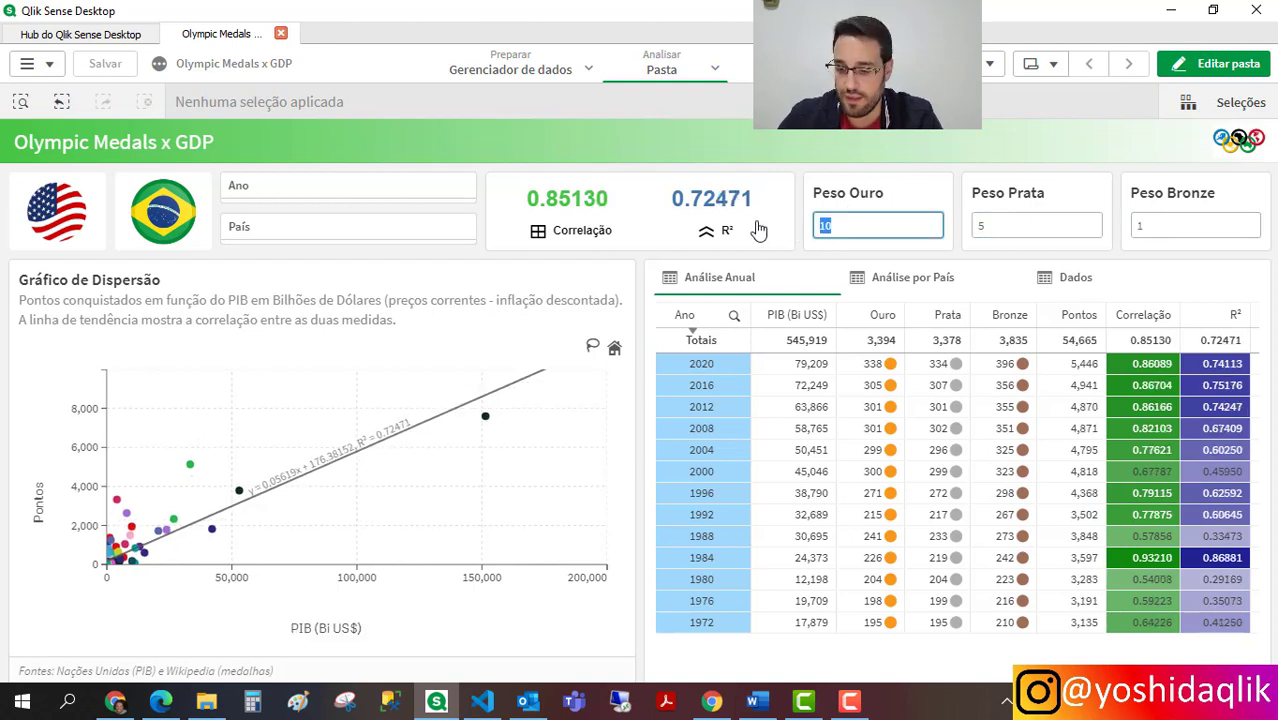
pyautogui.write('3')
pyautogui.press('Tab')
pyautogui.write('2')
pyautogui.press('Tab')
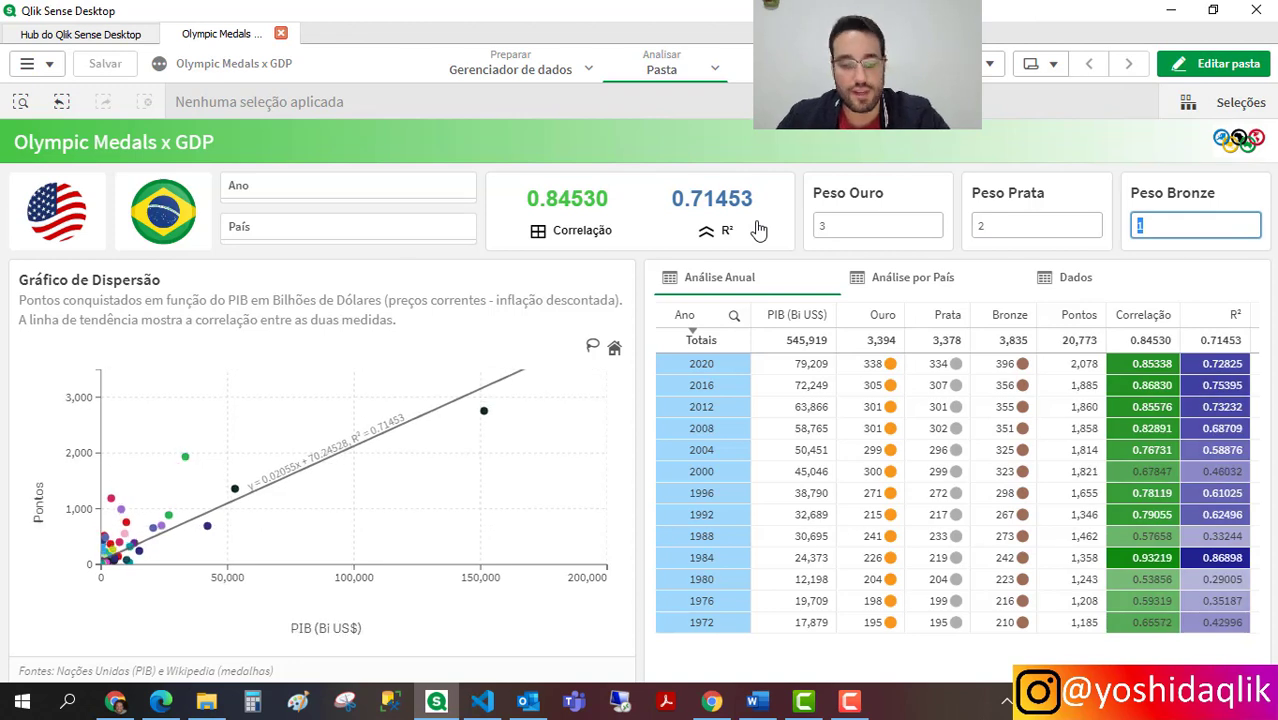
pyautogui.click(759, 230)
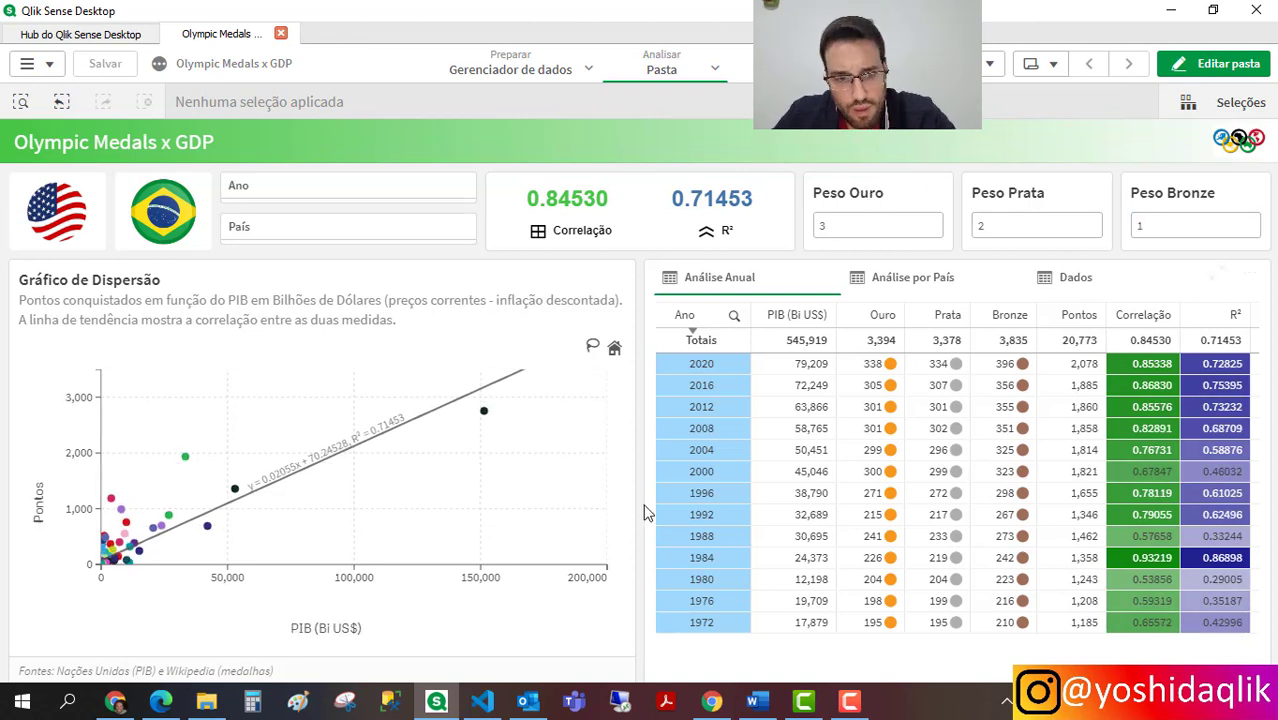
# Switch the dashboard language to English and return it to Portuguese
pyautogui.moveTo(237, 495)
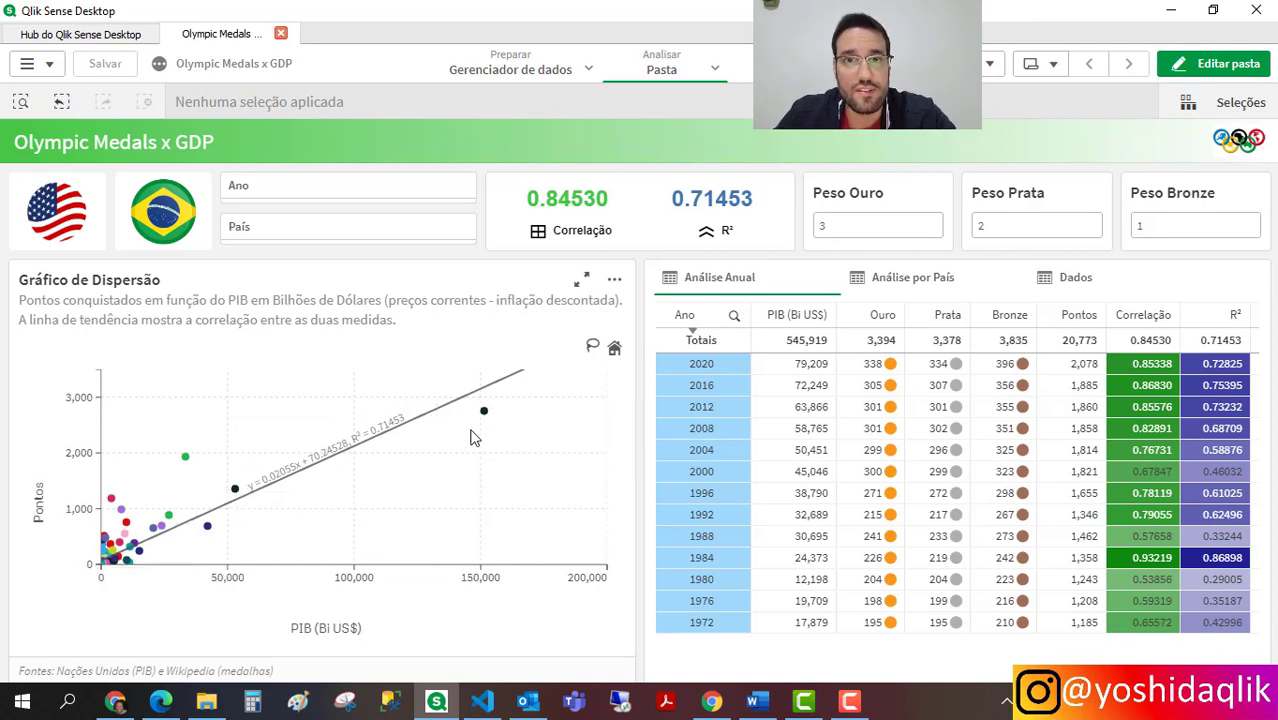
pyautogui.moveTo(486, 417)
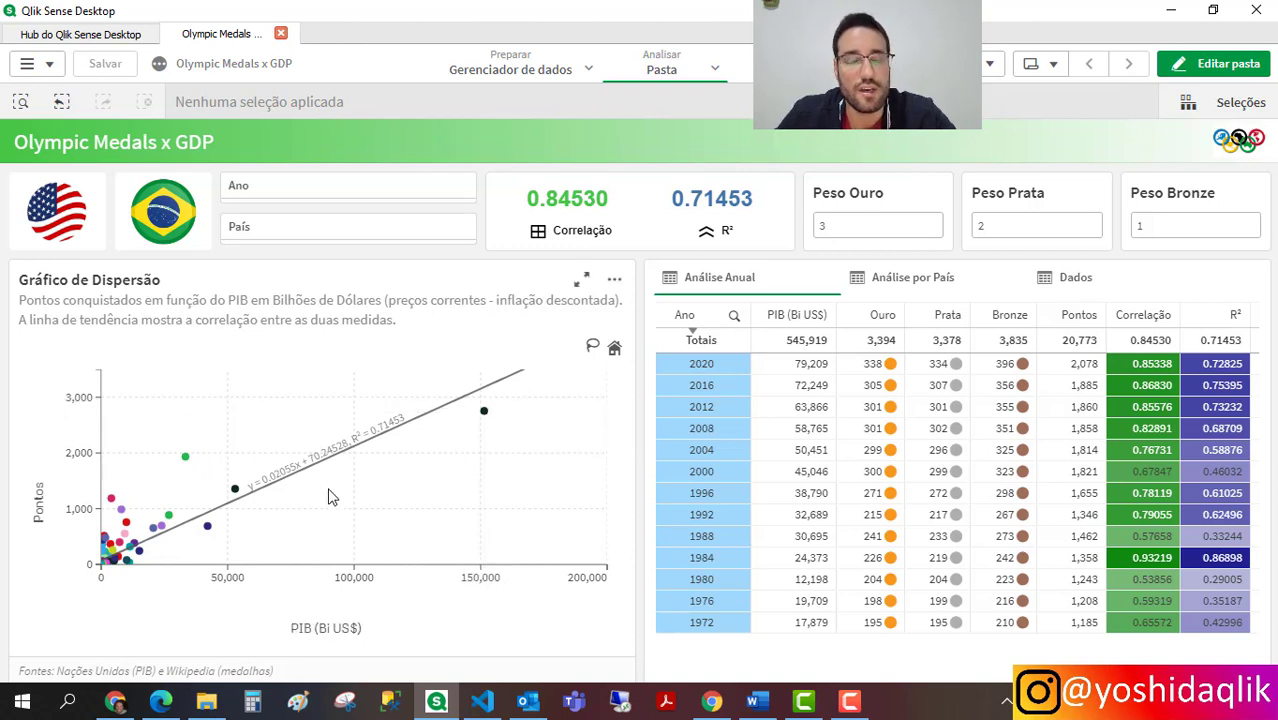
pyautogui.click(88, 230)
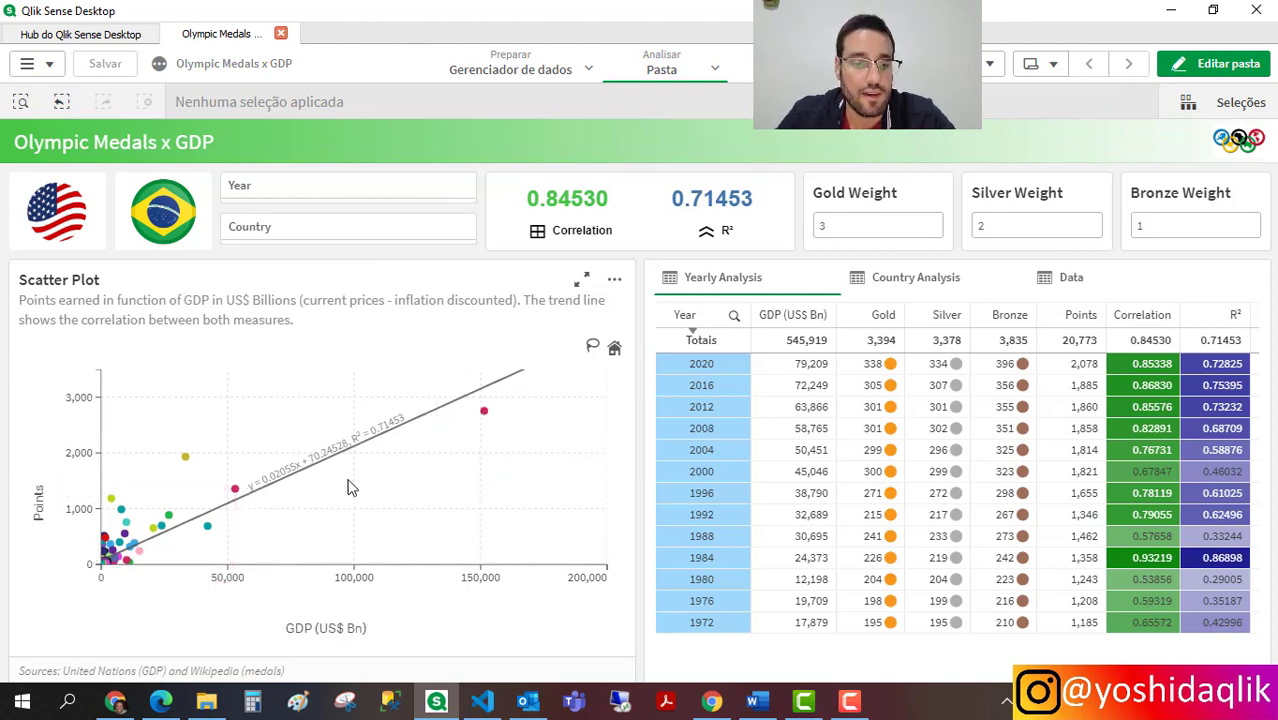
pyautogui.click(168, 228)
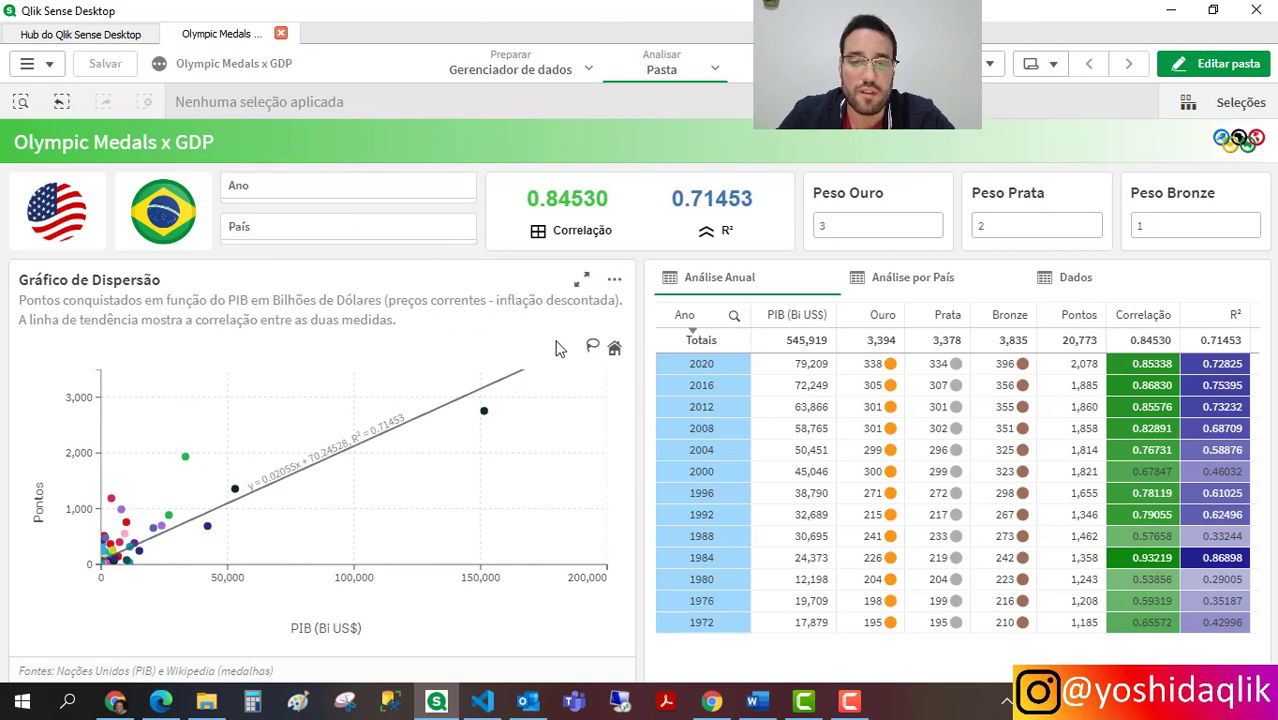
# Browse the values available in the Ano and País filters, closing each list without selecting anything
pyautogui.click(367, 189)
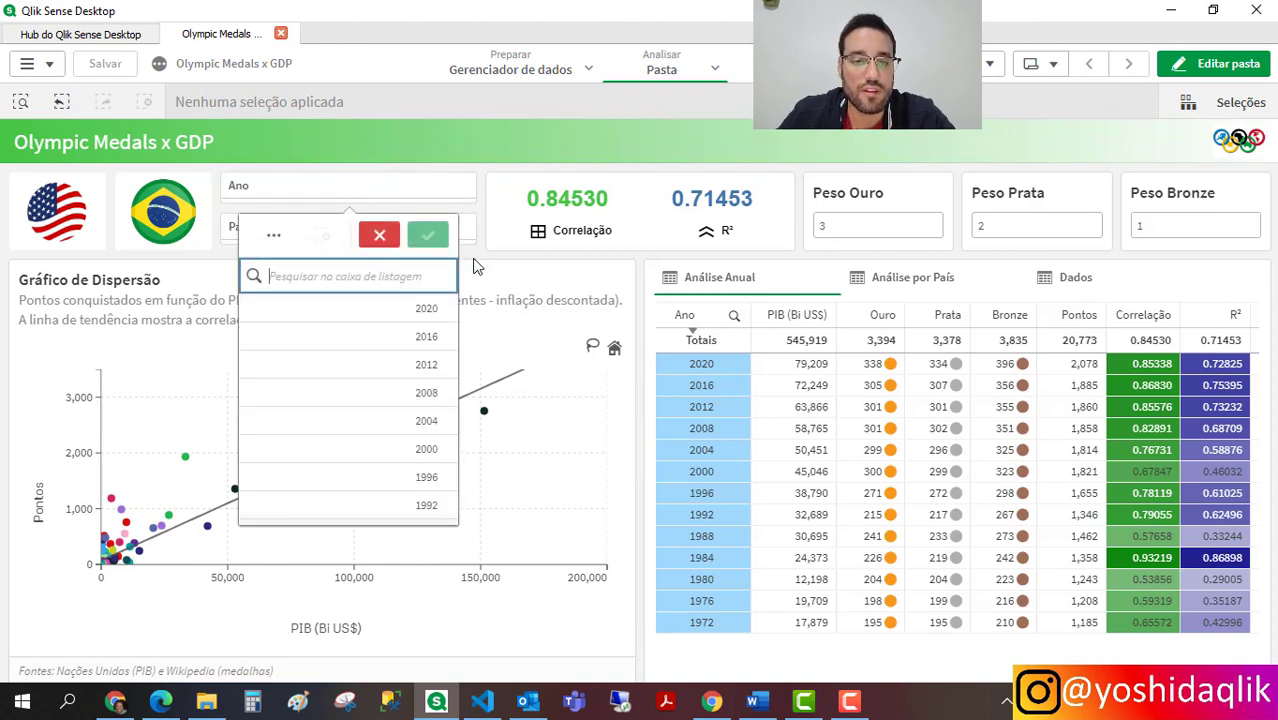
pyautogui.scroll(-3, 422, 366)
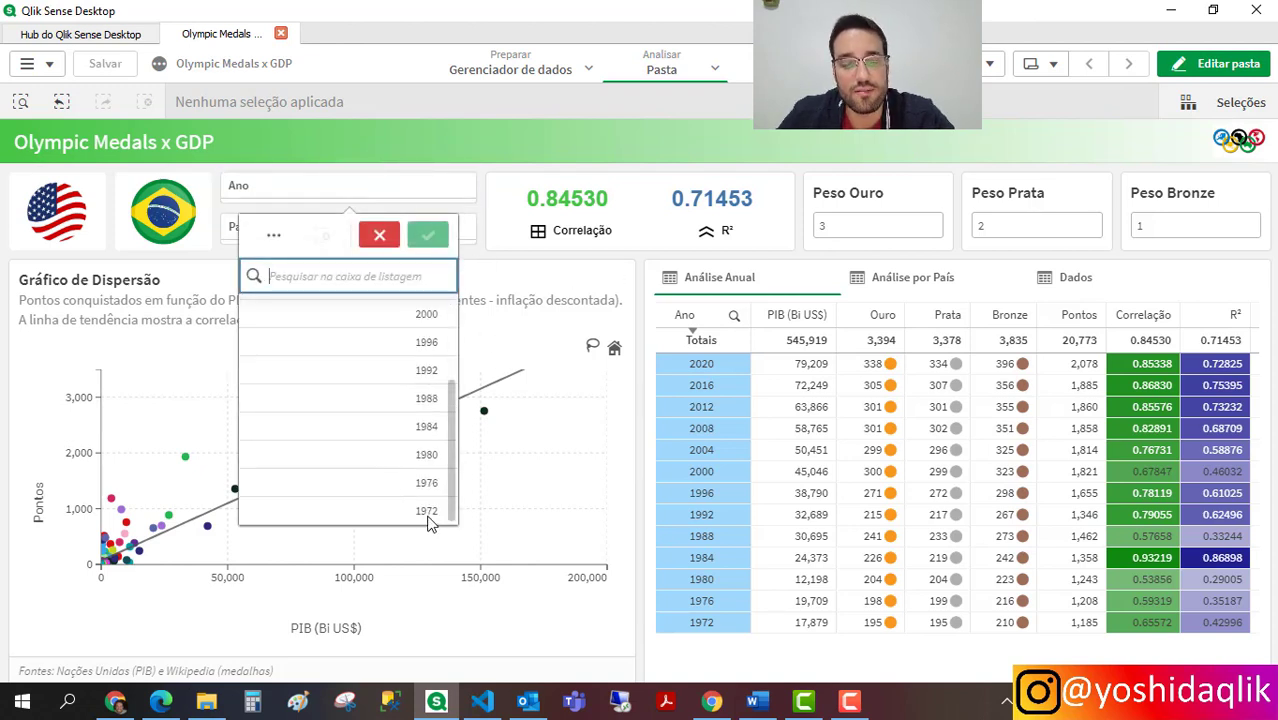
pyautogui.scroll(3, 430, 520)
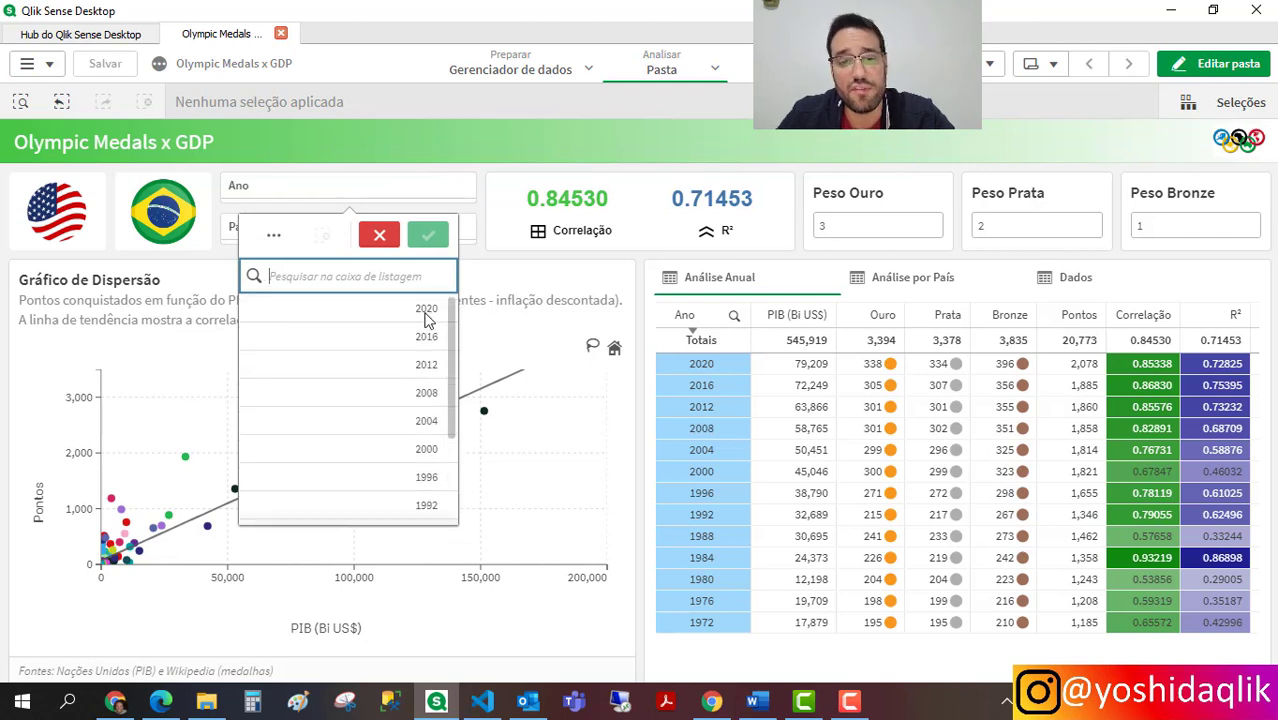
pyautogui.click(461, 154)
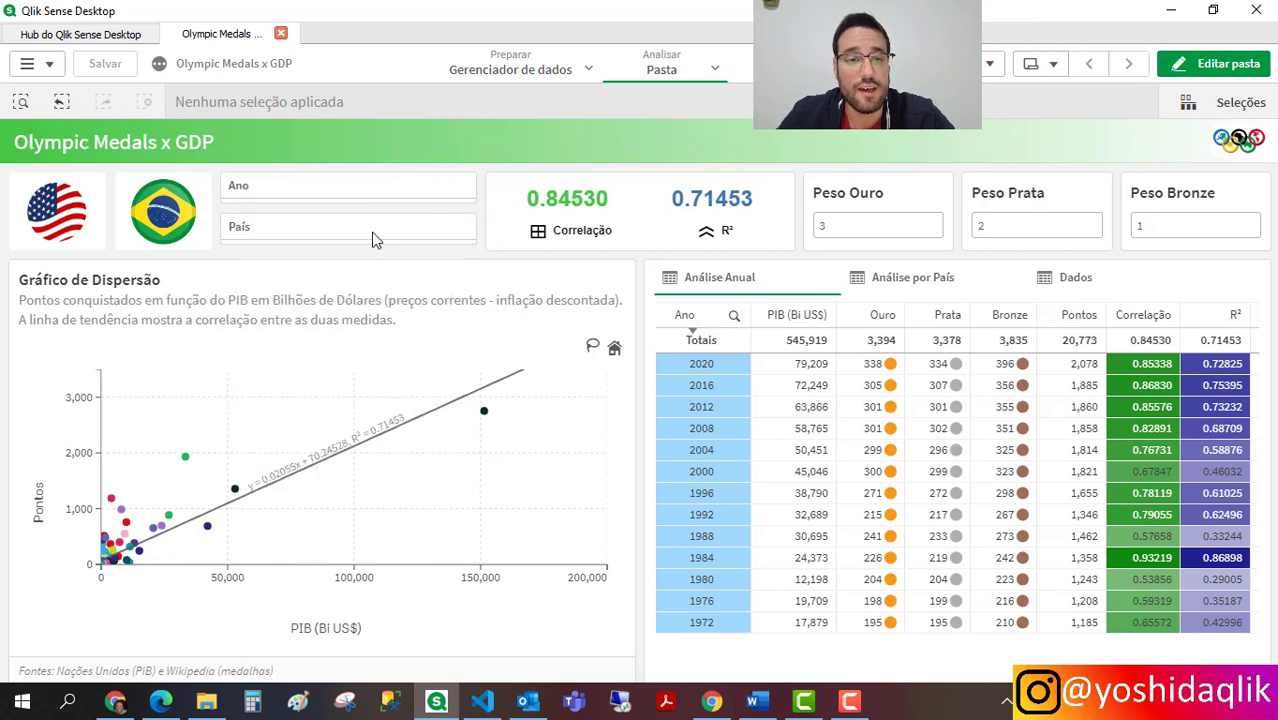
pyautogui.click(300, 230)
pyautogui.scroll(-10, 408, 342)
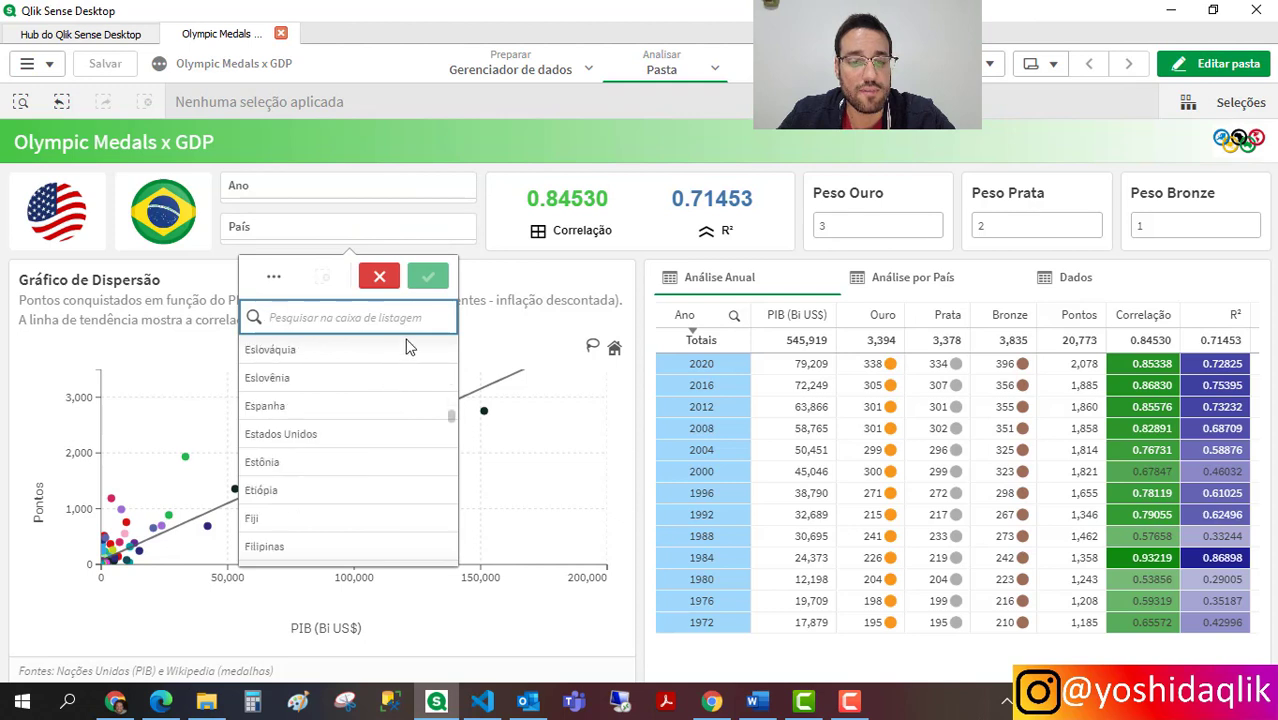
pyautogui.click(465, 135)
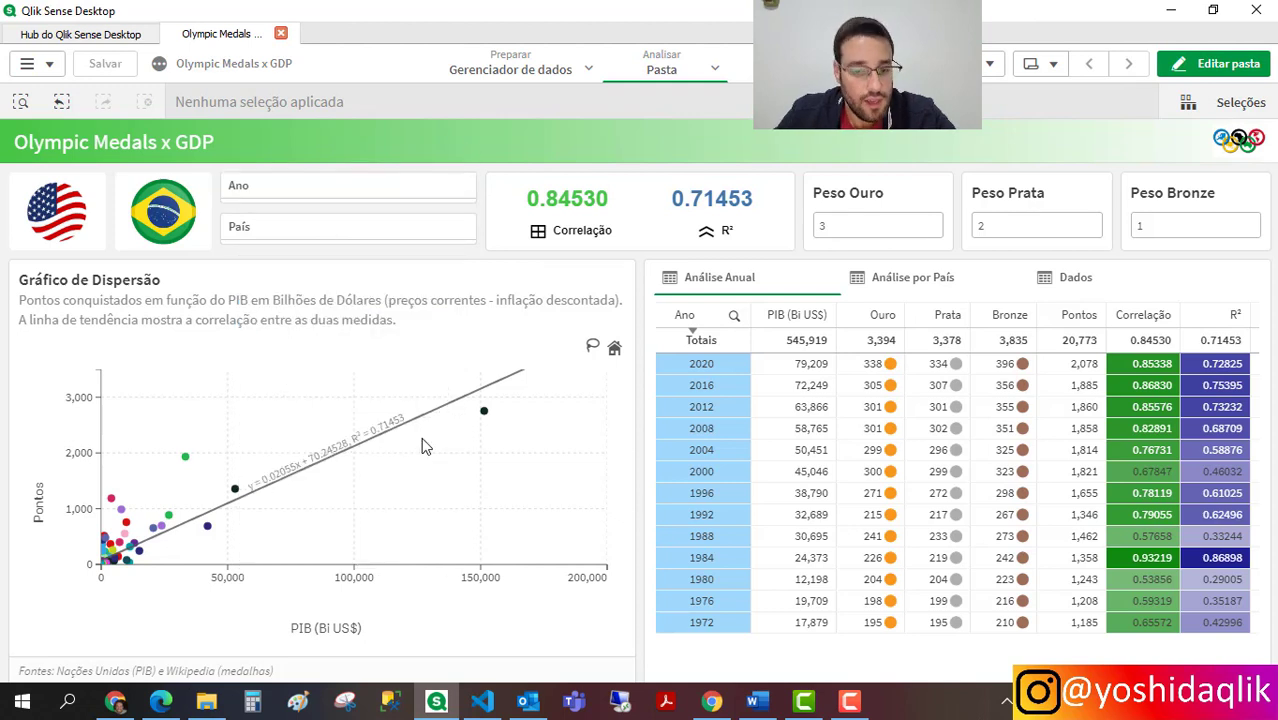
# Review the full range of years in the Ano filter again and close it without choosing a year
pyautogui.moveTo(484, 413)
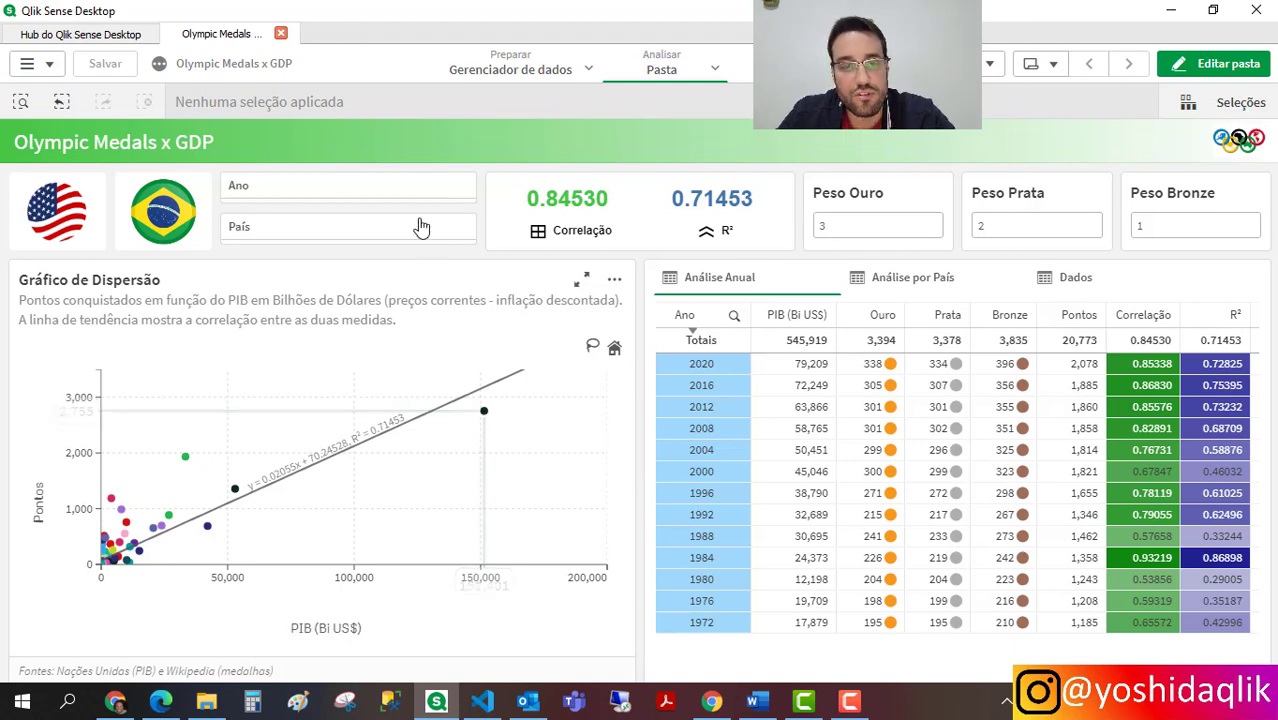
pyautogui.click(391, 188)
pyautogui.scroll(-3, 441, 484)
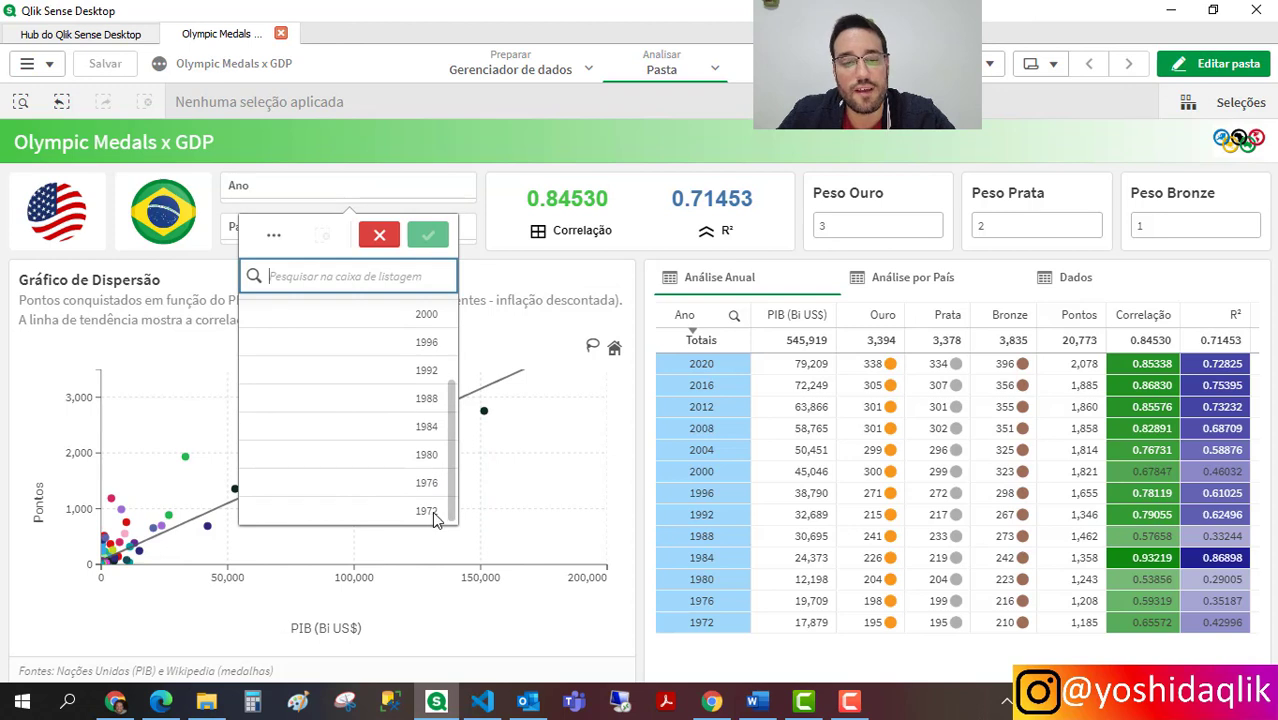
pyautogui.scroll(3, 432, 511)
pyautogui.click(470, 375)
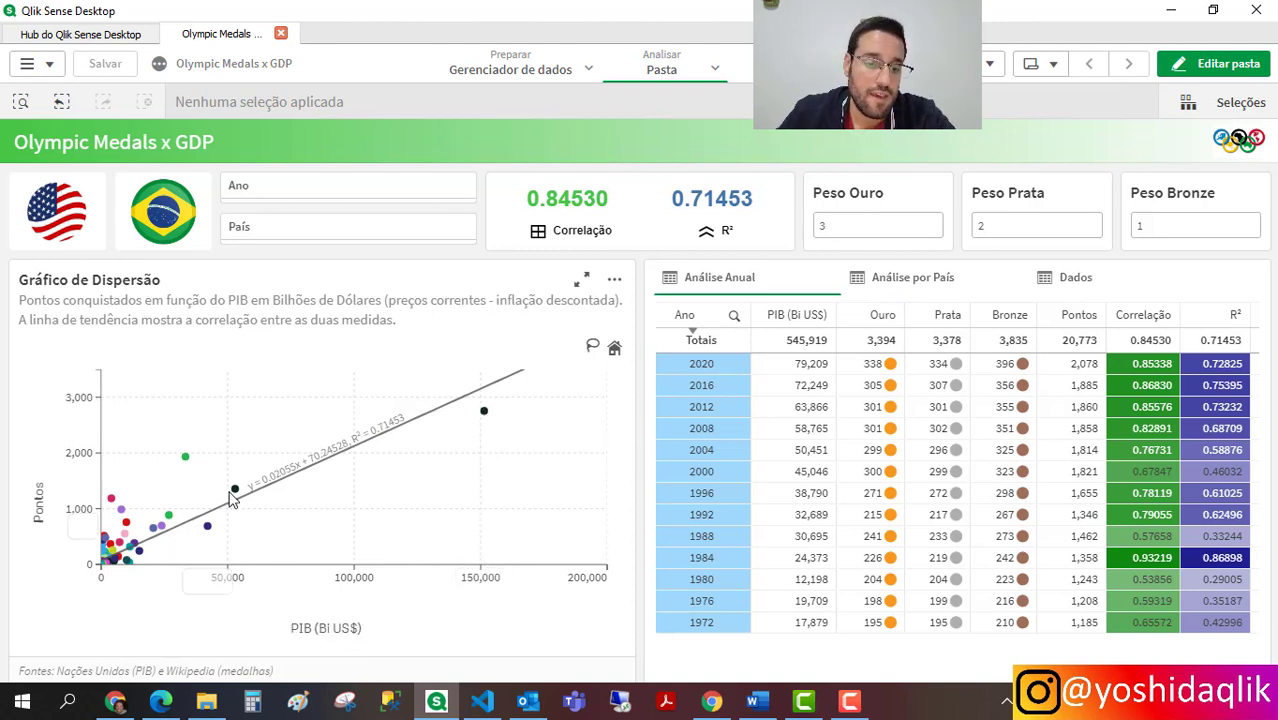
# Inspect the GDP and medal points of individual countries in the scatter plot, including Brasil and França
pyautogui.moveTo(235, 497)
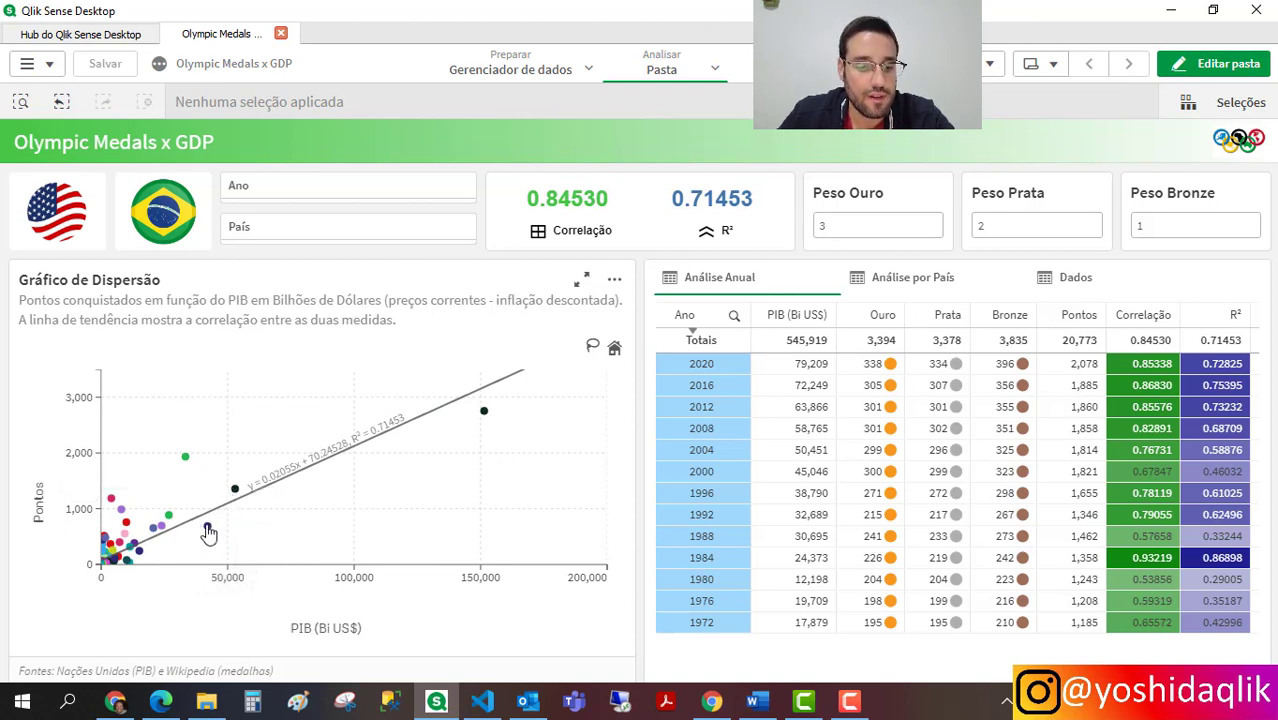
pyautogui.moveTo(204, 529)
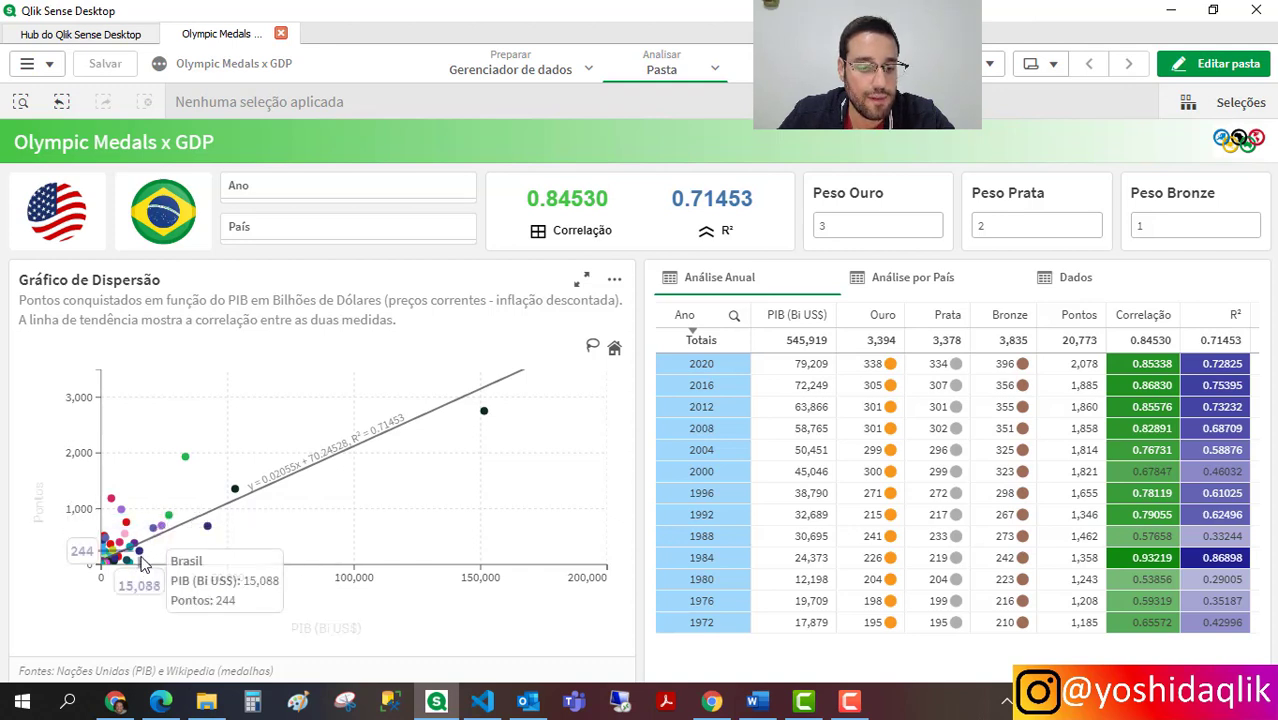
pyautogui.moveTo(145, 561)
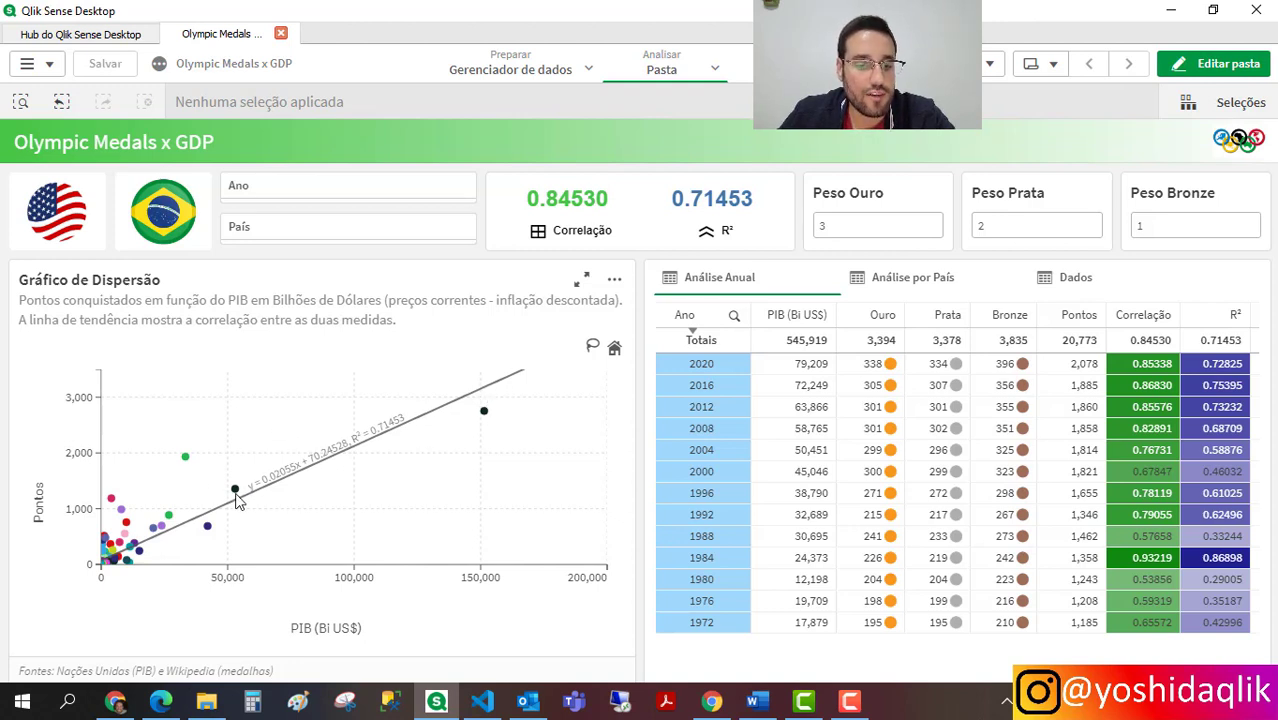
pyautogui.moveTo(236, 494)
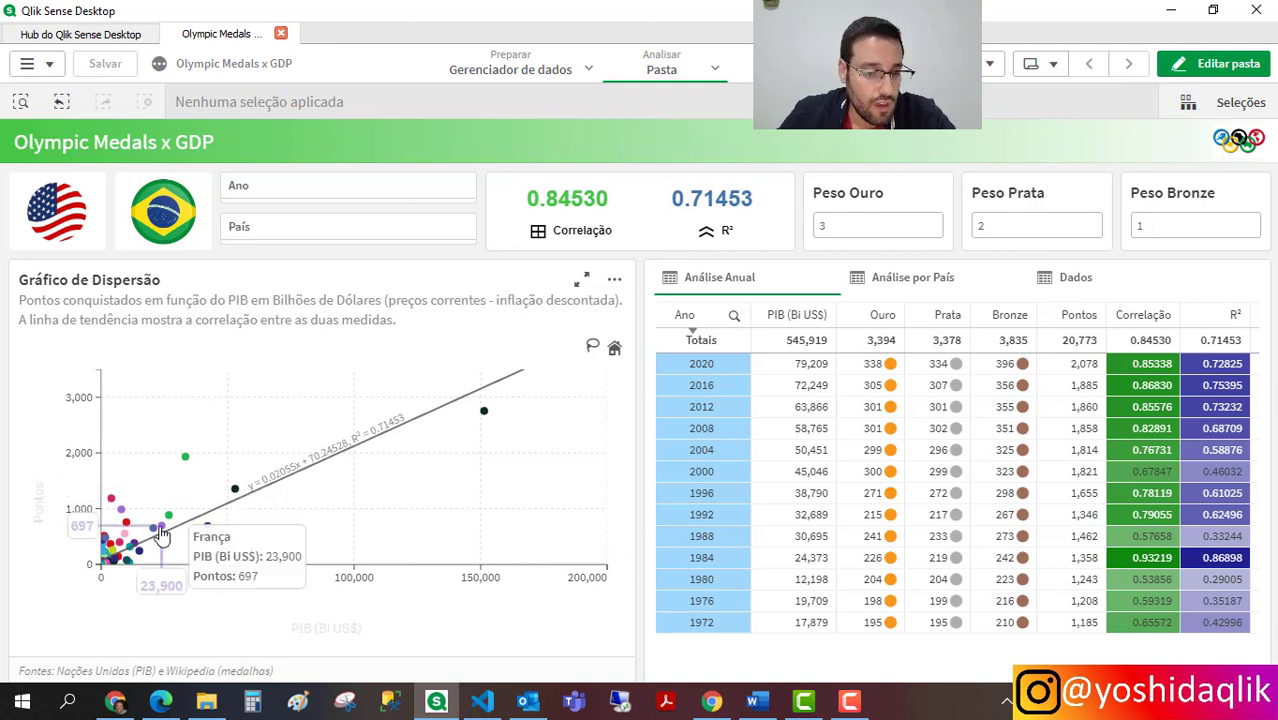
pyautogui.moveTo(142, 561)
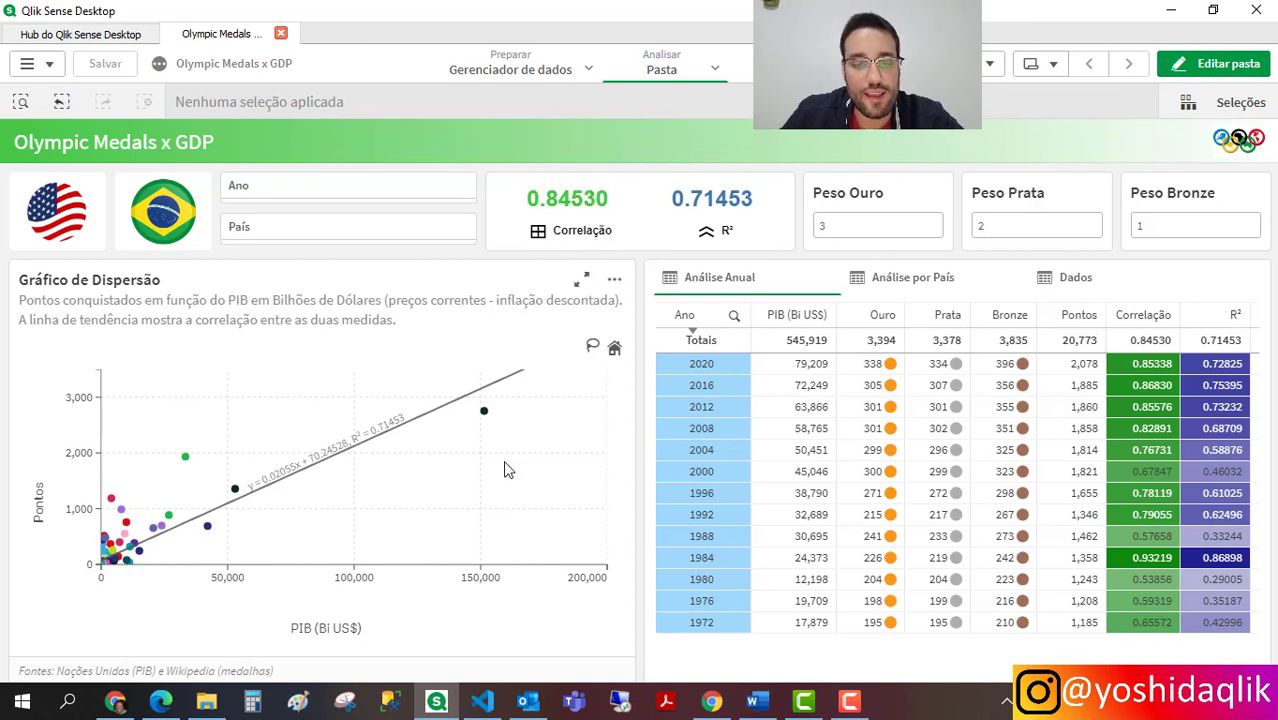
pyautogui.moveTo(493, 421)
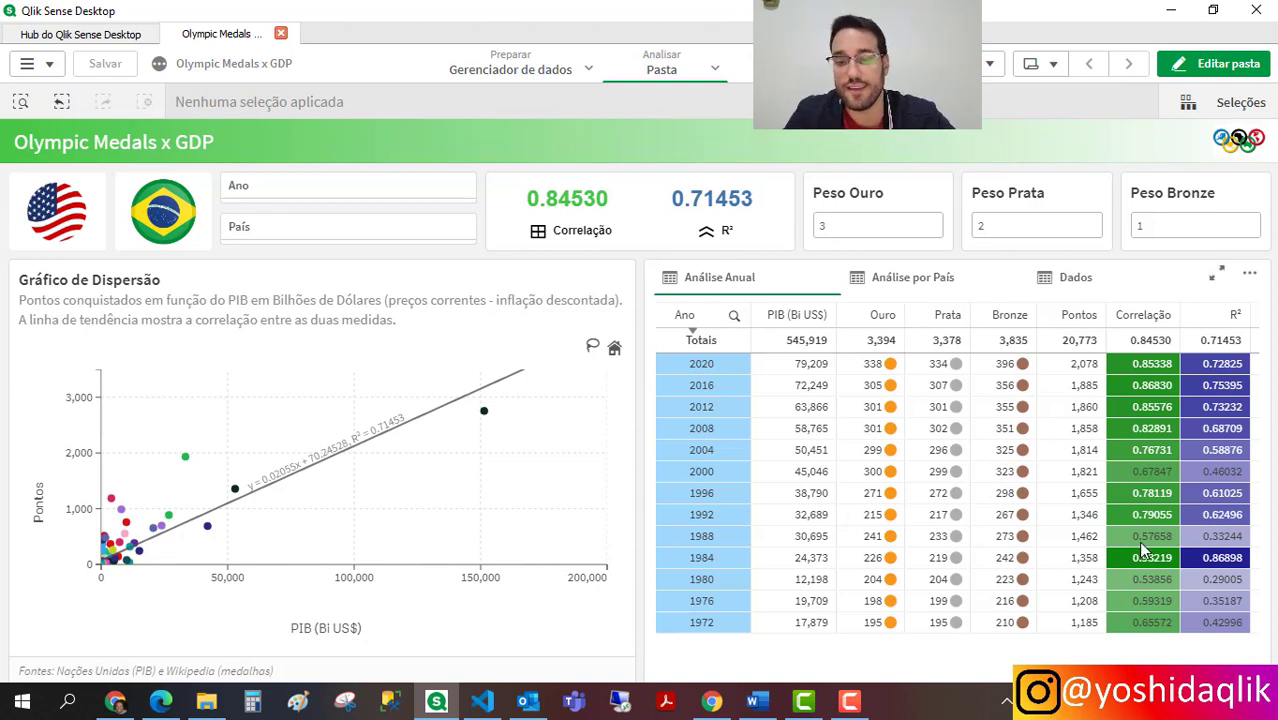
# Filter the dashboard to Alemanha from the Análise por País table and inspect its yearly points in the scatter plot
pyautogui.click(935, 288)
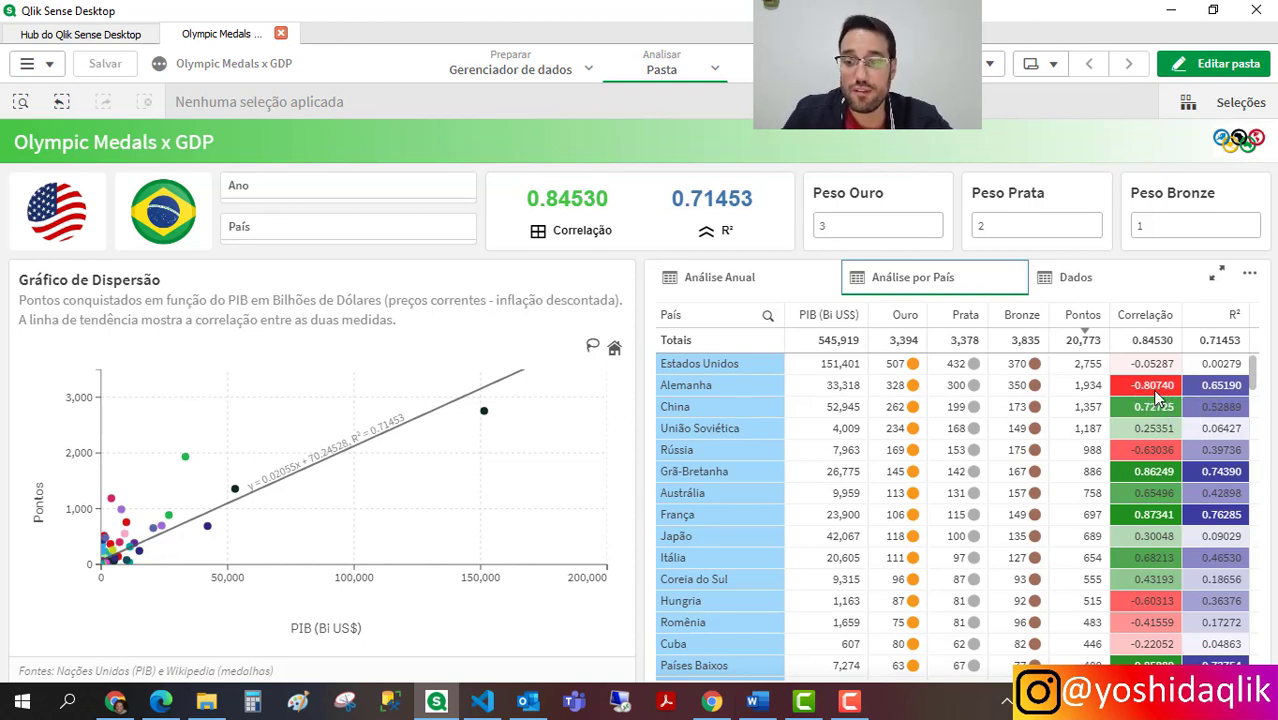
pyautogui.click(729, 385)
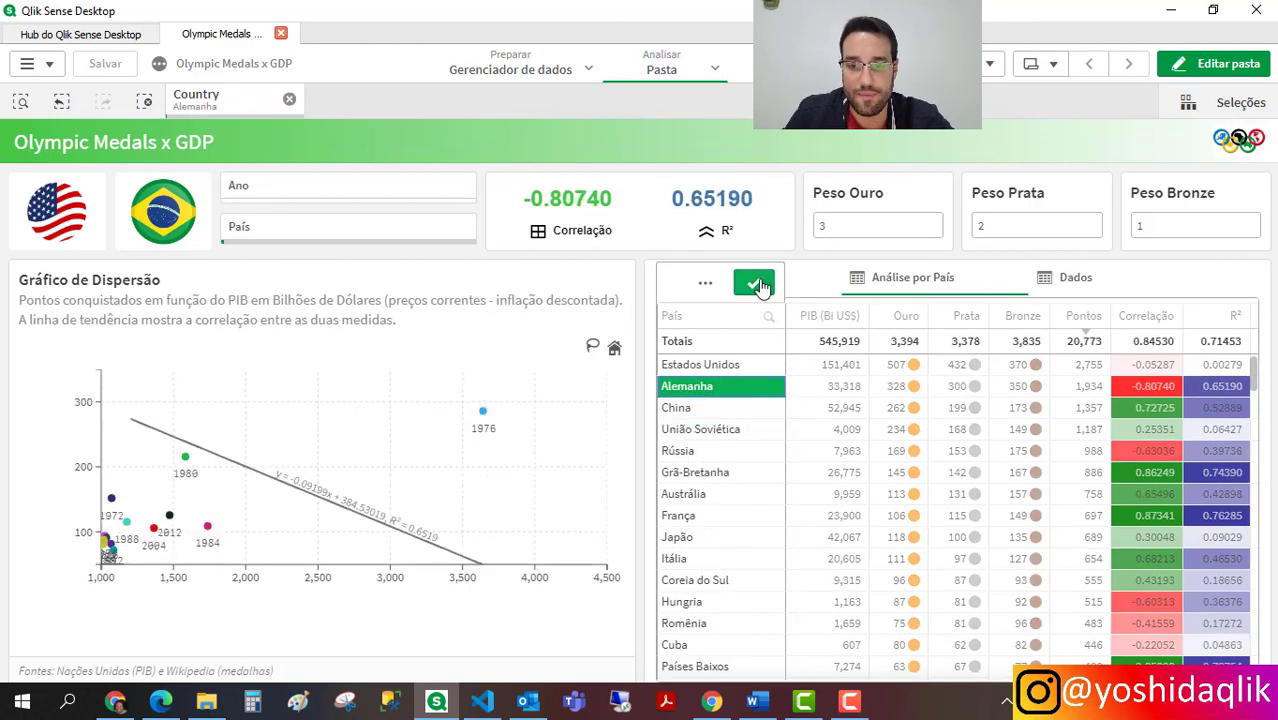
pyautogui.click(756, 285)
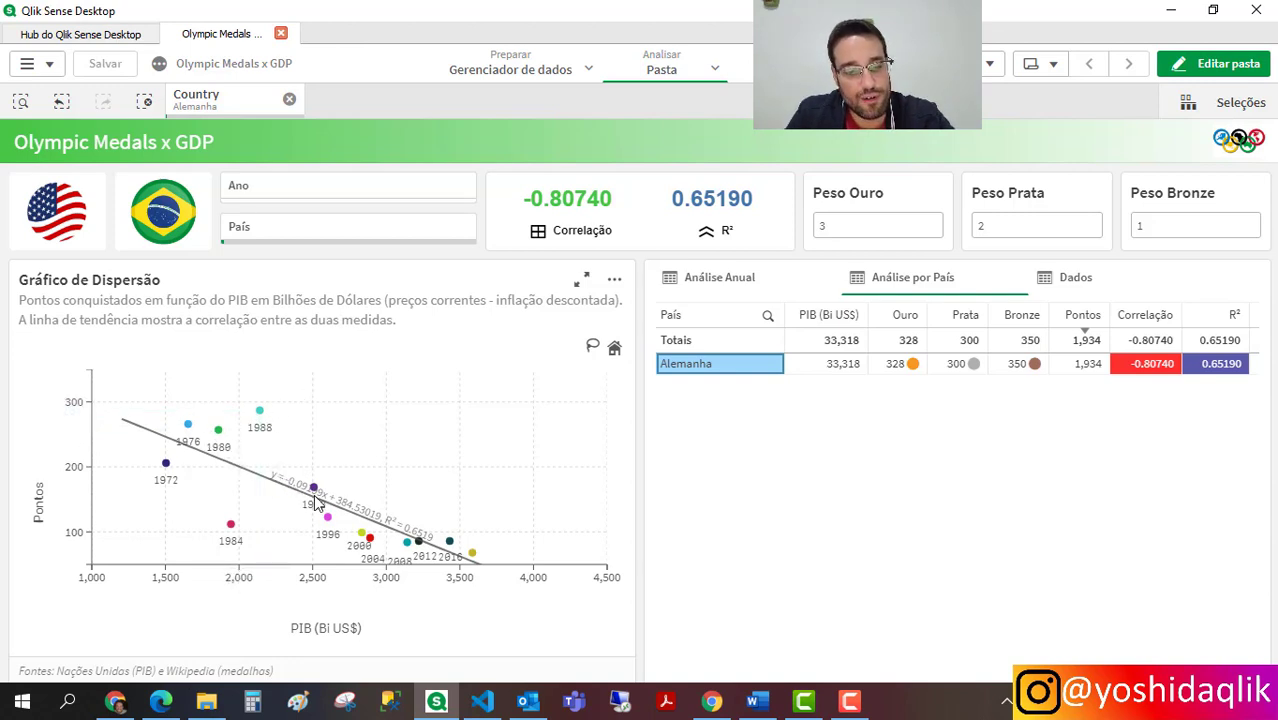
pyautogui.moveTo(477, 562)
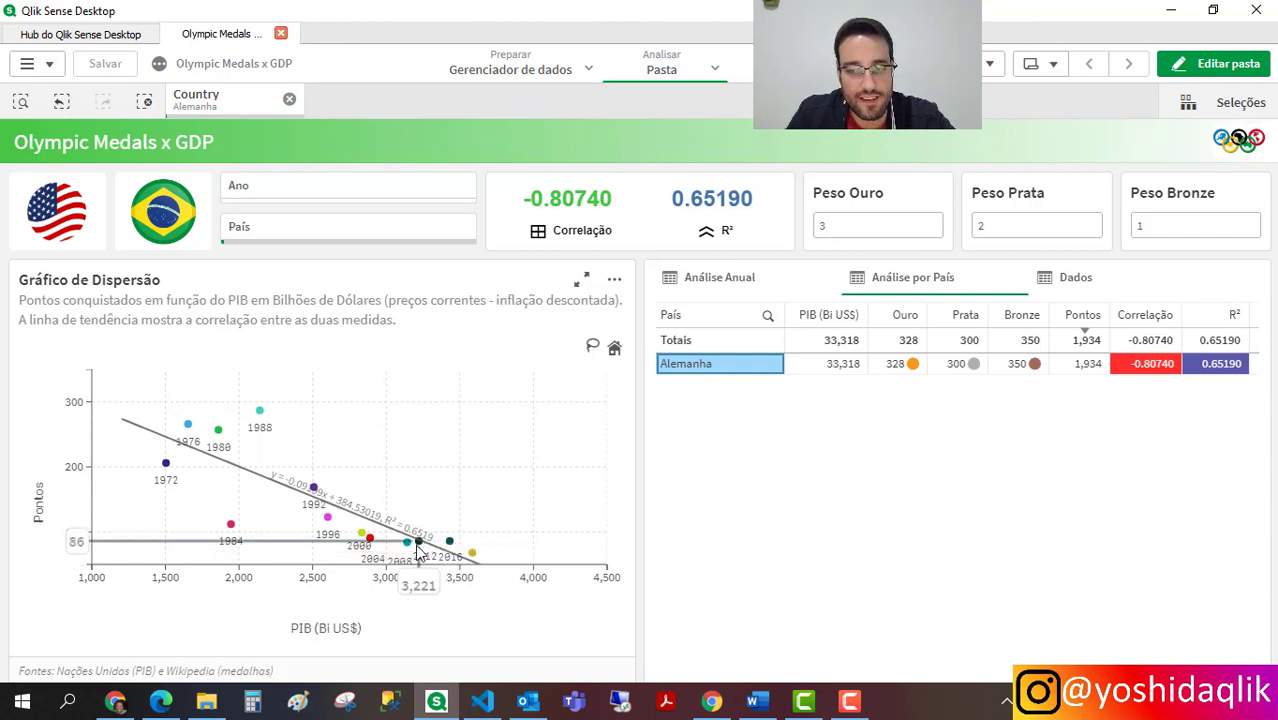
pyautogui.moveTo(410, 553)
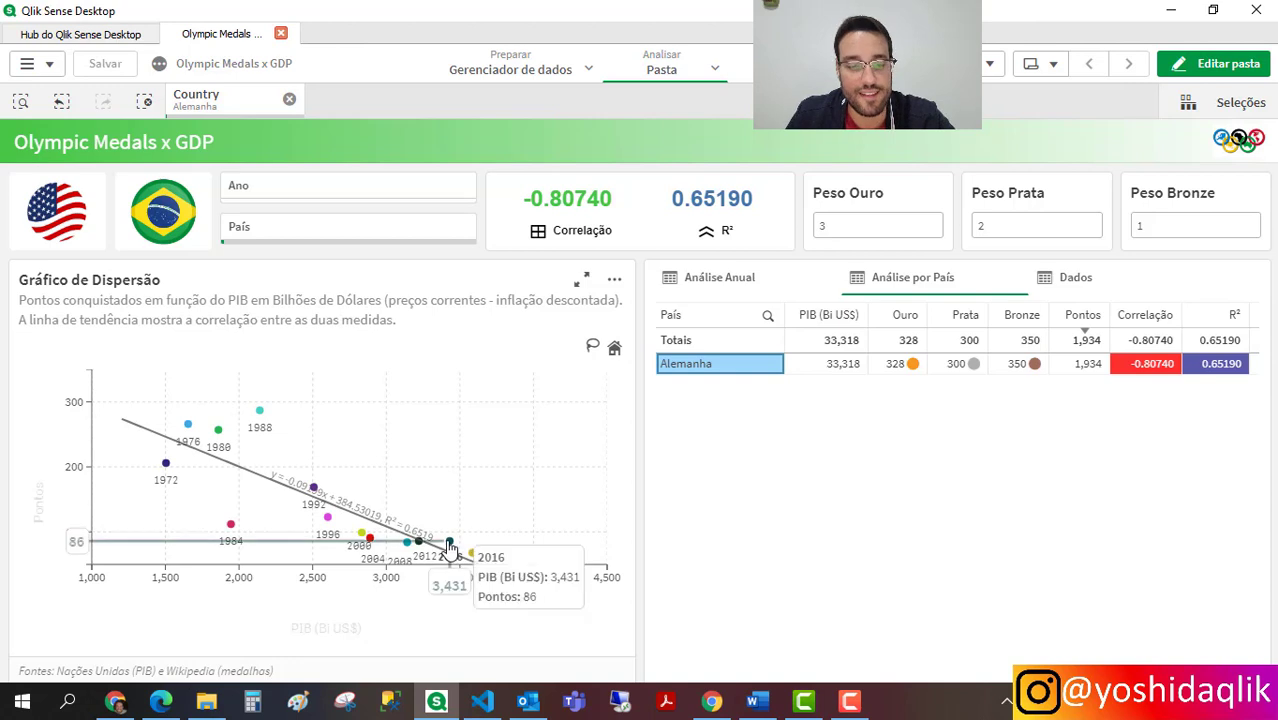
# Replace the Alemanha filter with França from the Análise por País table and inspect its yearly points in the scatter plot
pyautogui.click(289, 99)
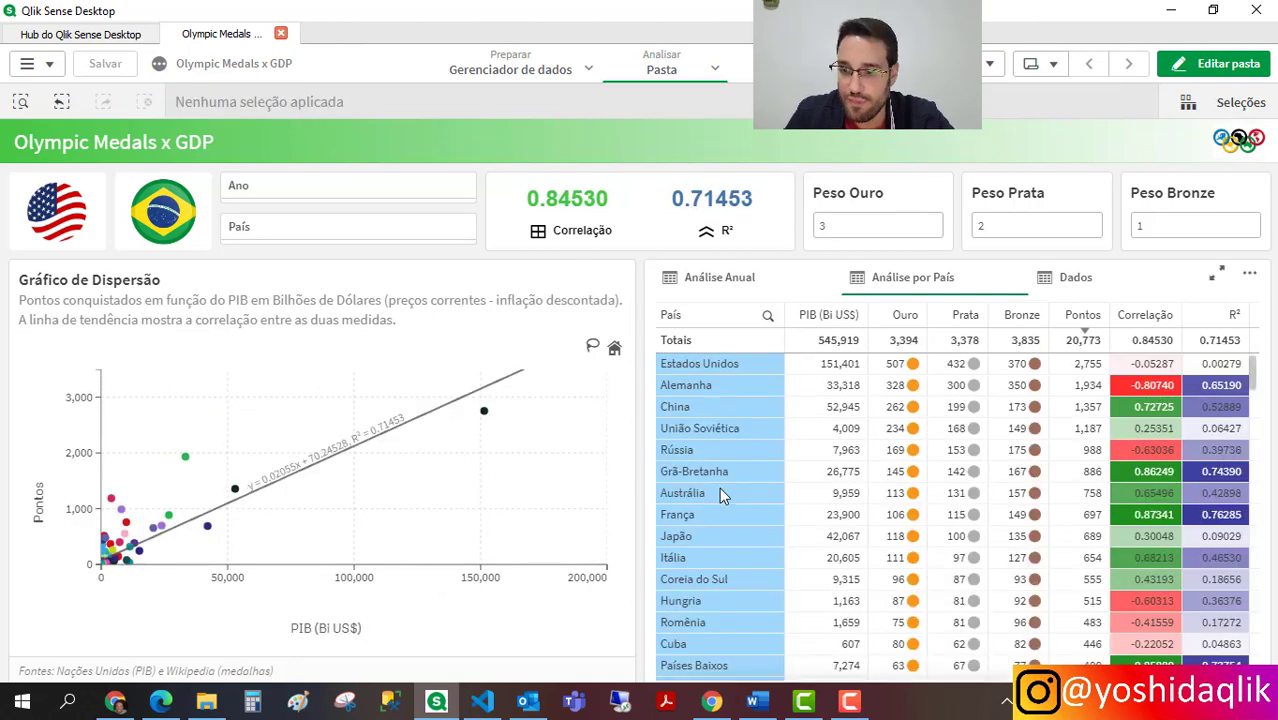
pyautogui.click(719, 517)
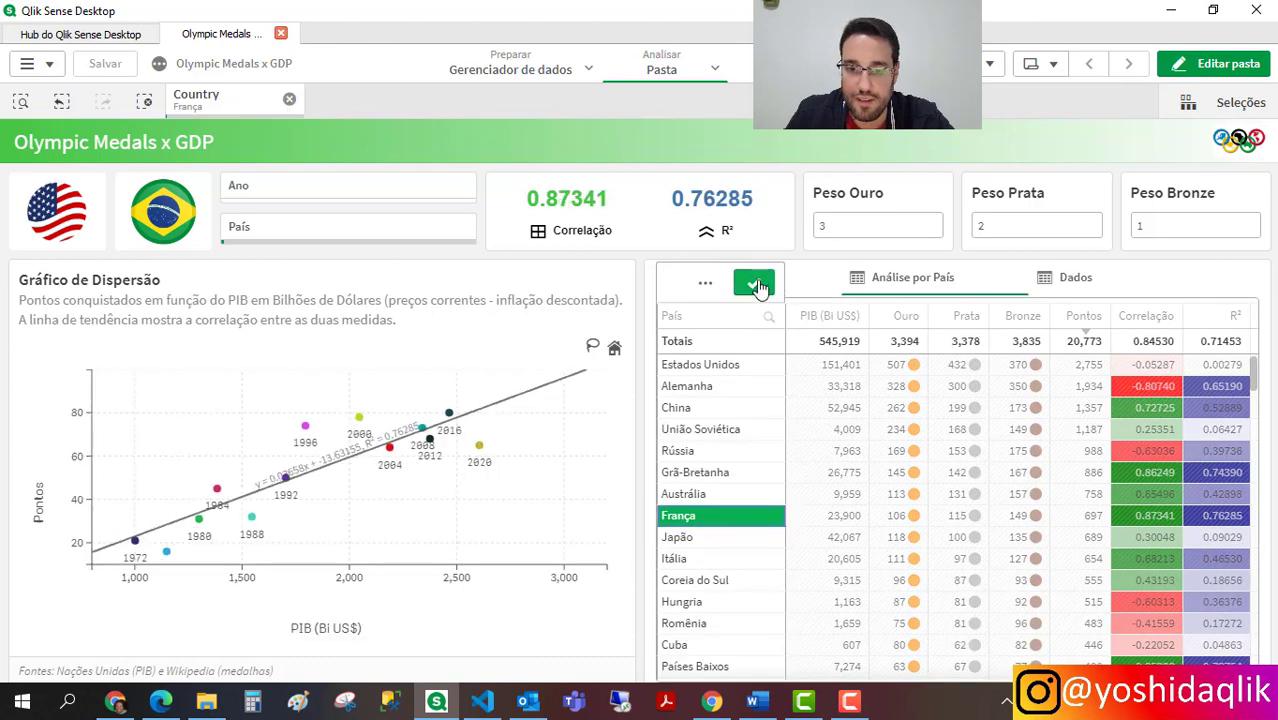
pyautogui.click(758, 286)
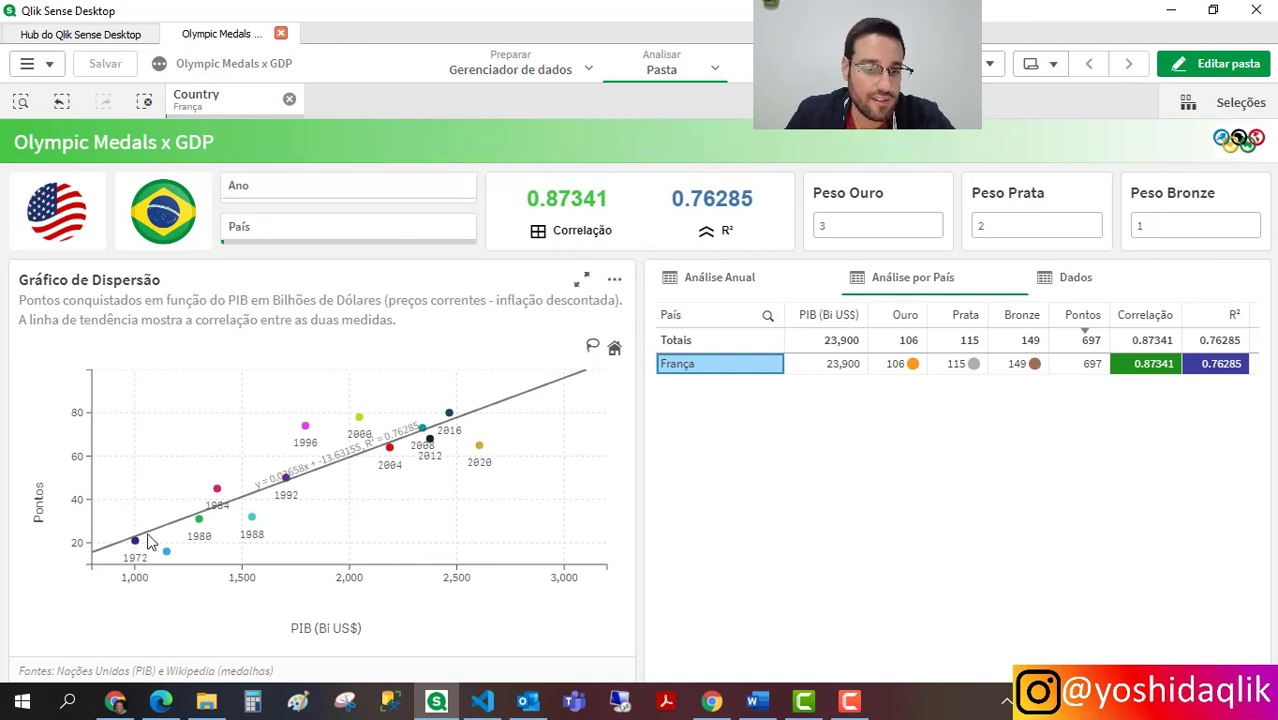
pyautogui.moveTo(168, 557)
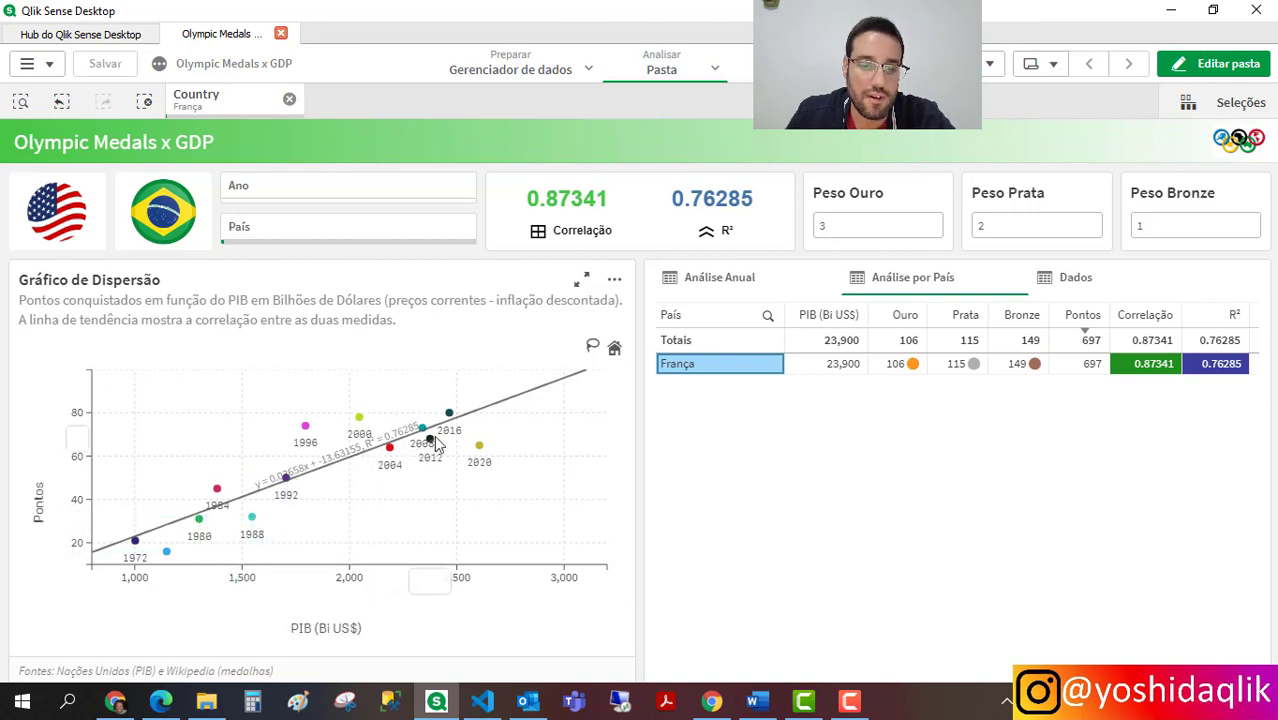
pyautogui.moveTo(481, 455)
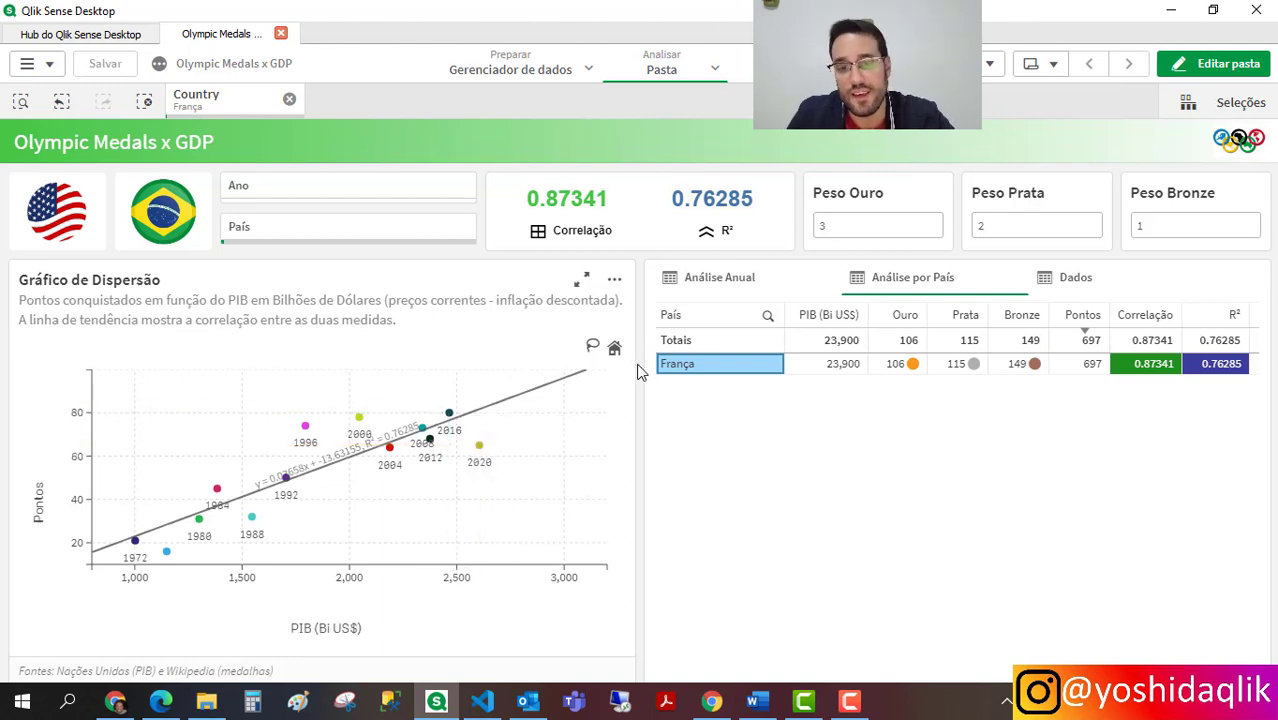
# Clear the França filter and browse the correlation and R² values of the other countries in the Análise por País table
pyautogui.click(289, 99)
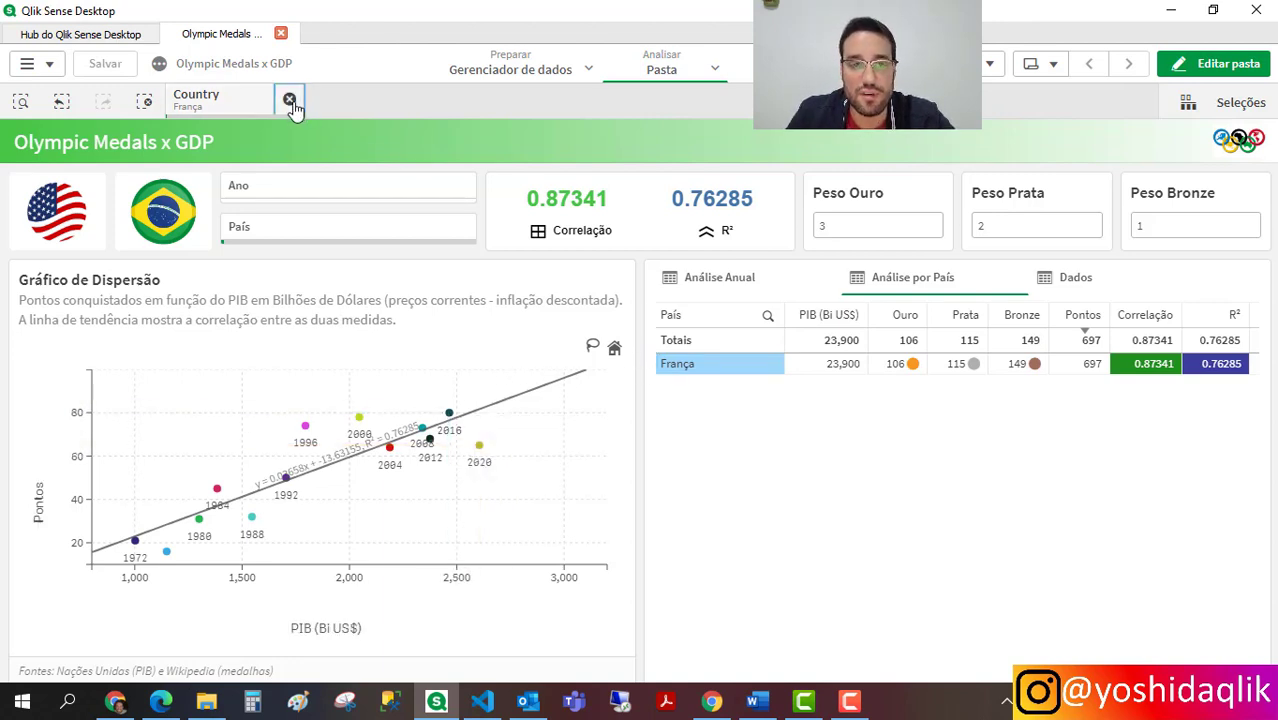
pyautogui.scroll(-2, 690, 447)
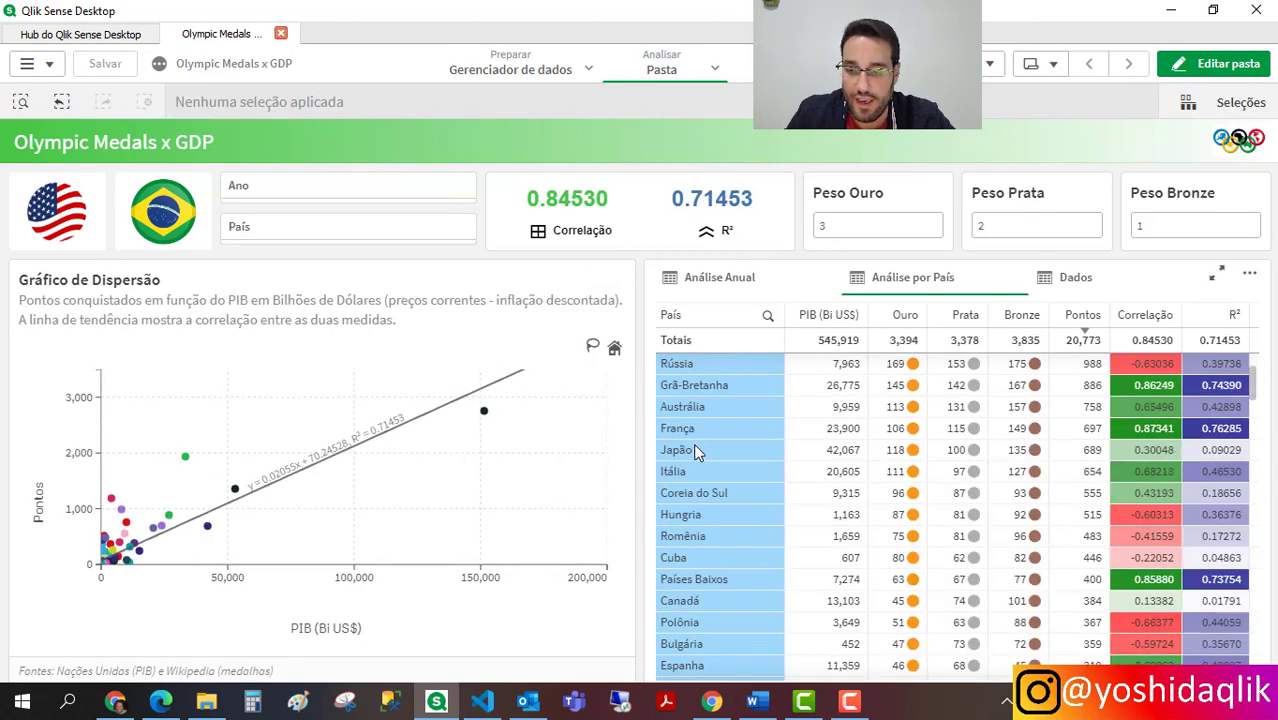
pyautogui.scroll(-15, 697, 493)
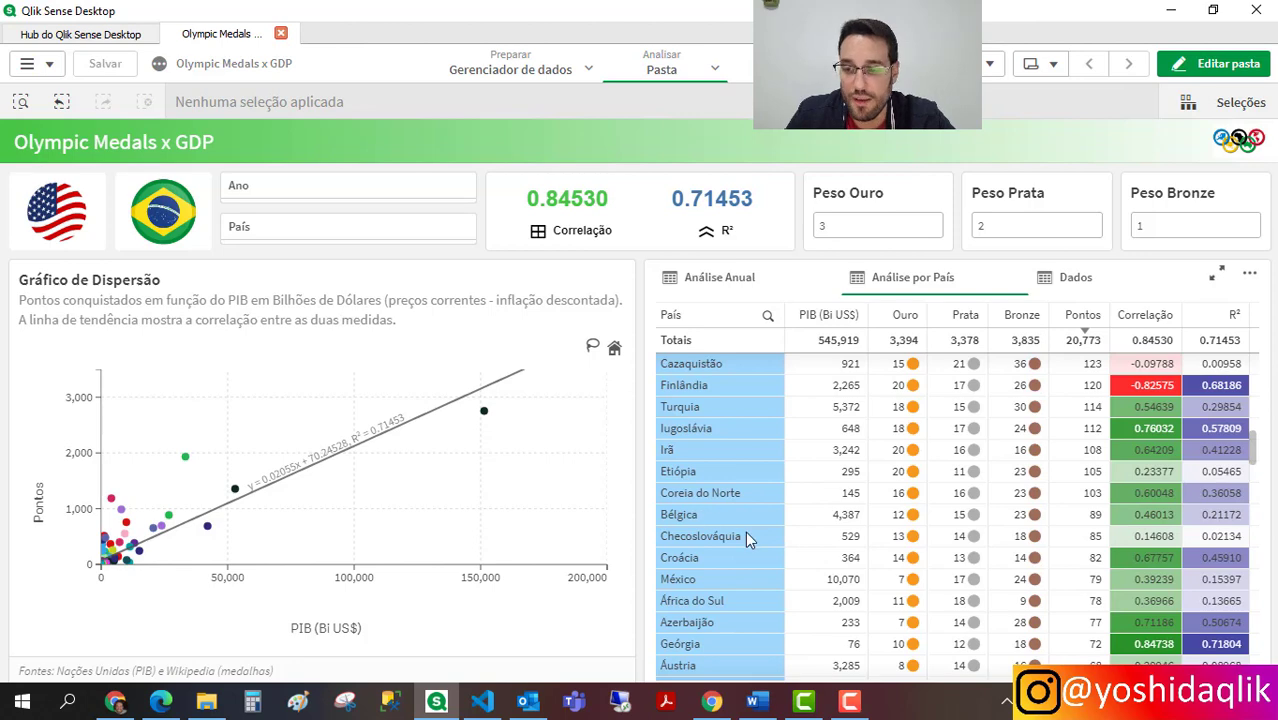
pyautogui.scroll(-4, 746, 535)
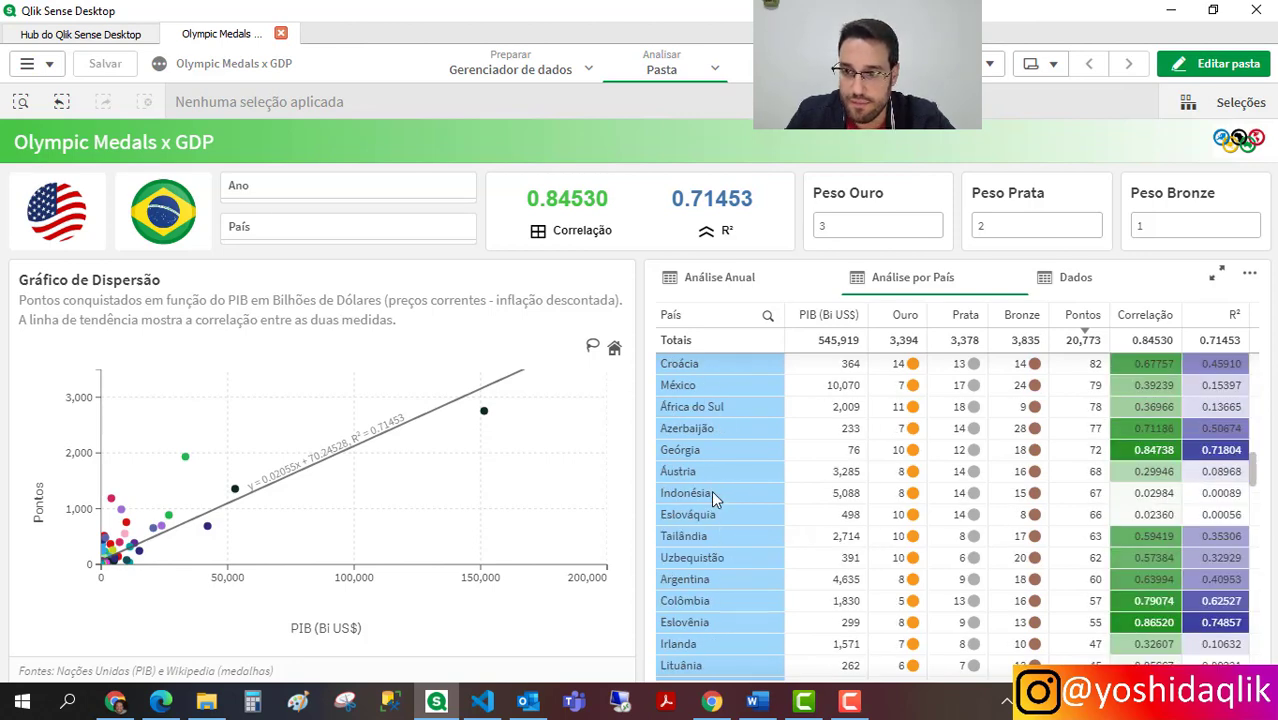
pyautogui.scroll(15, 715, 496)
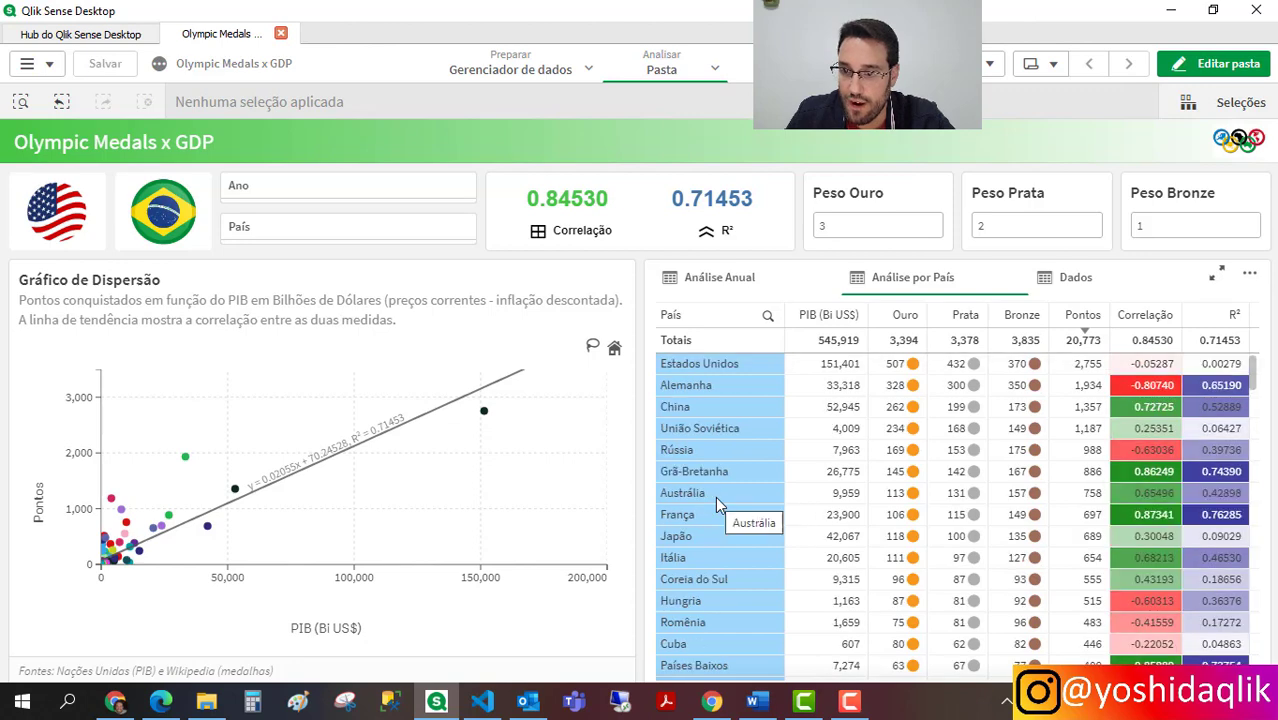
# Filter the dashboard to Estados Unidos from the Análise por País table and inspect its yearly points, including 1984 and 2020
pyautogui.click(691, 366)
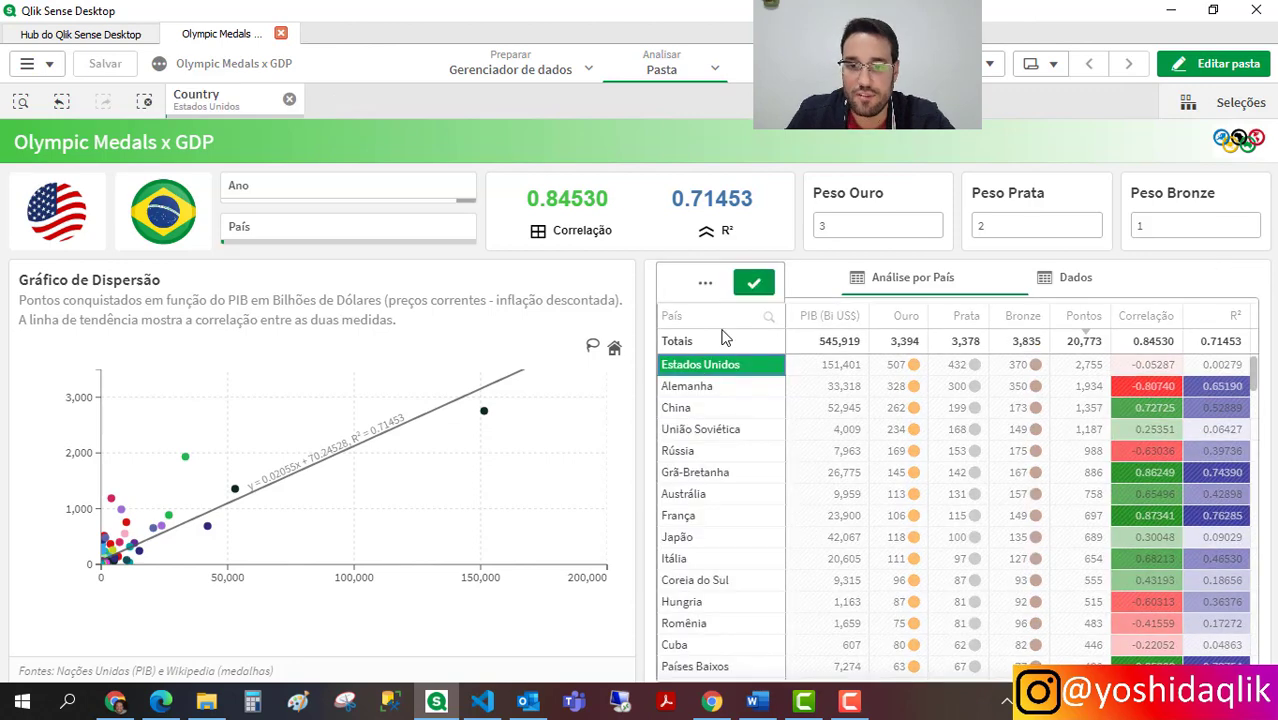
pyautogui.click(753, 283)
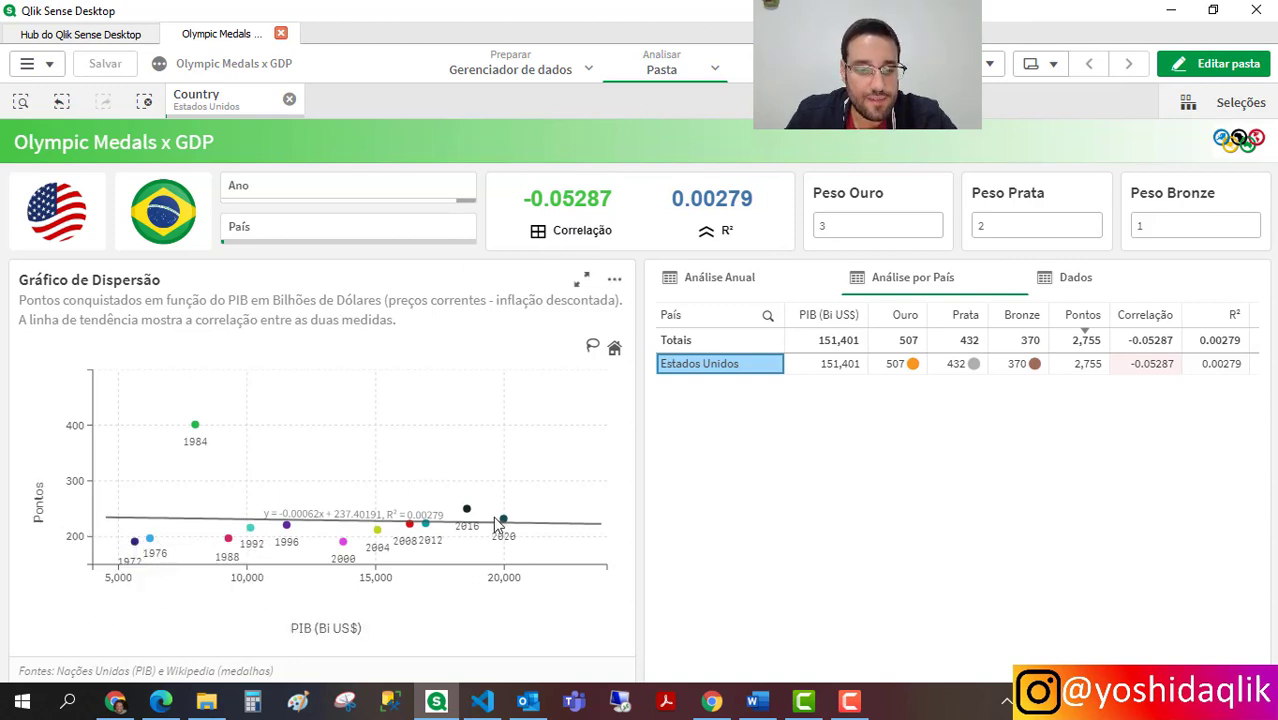
pyautogui.moveTo(503, 522)
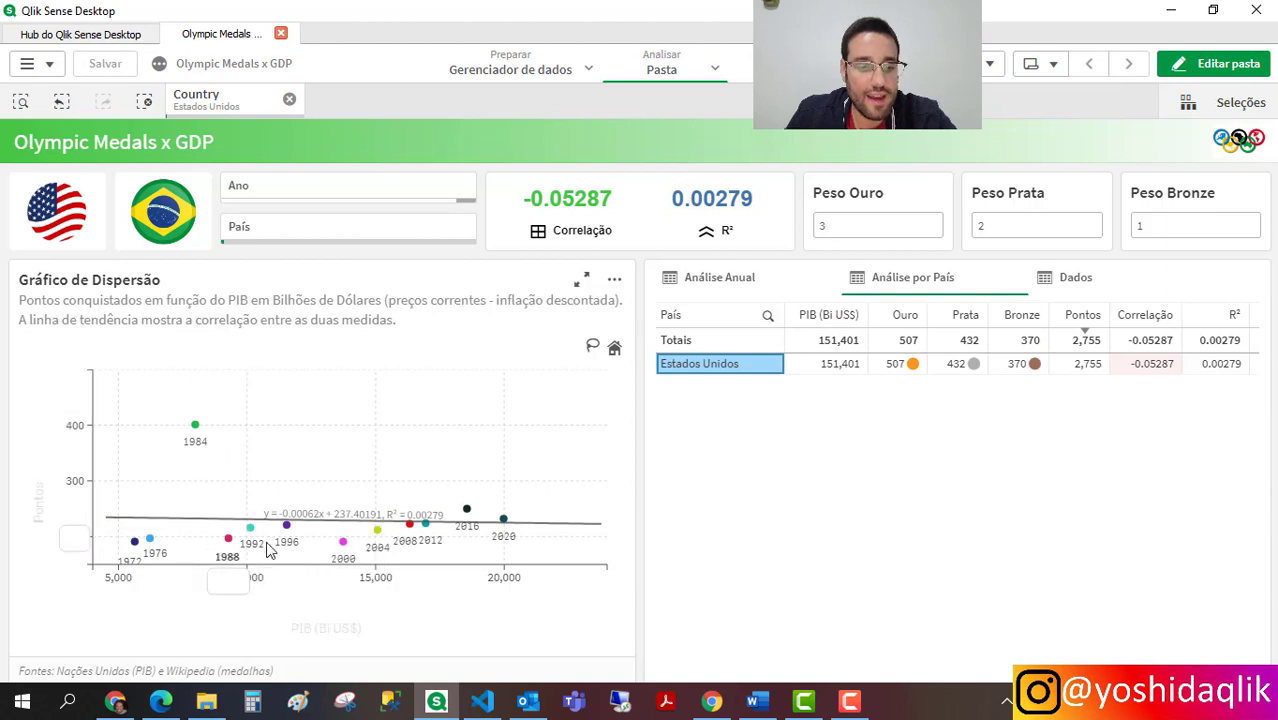
pyautogui.moveTo(203, 445)
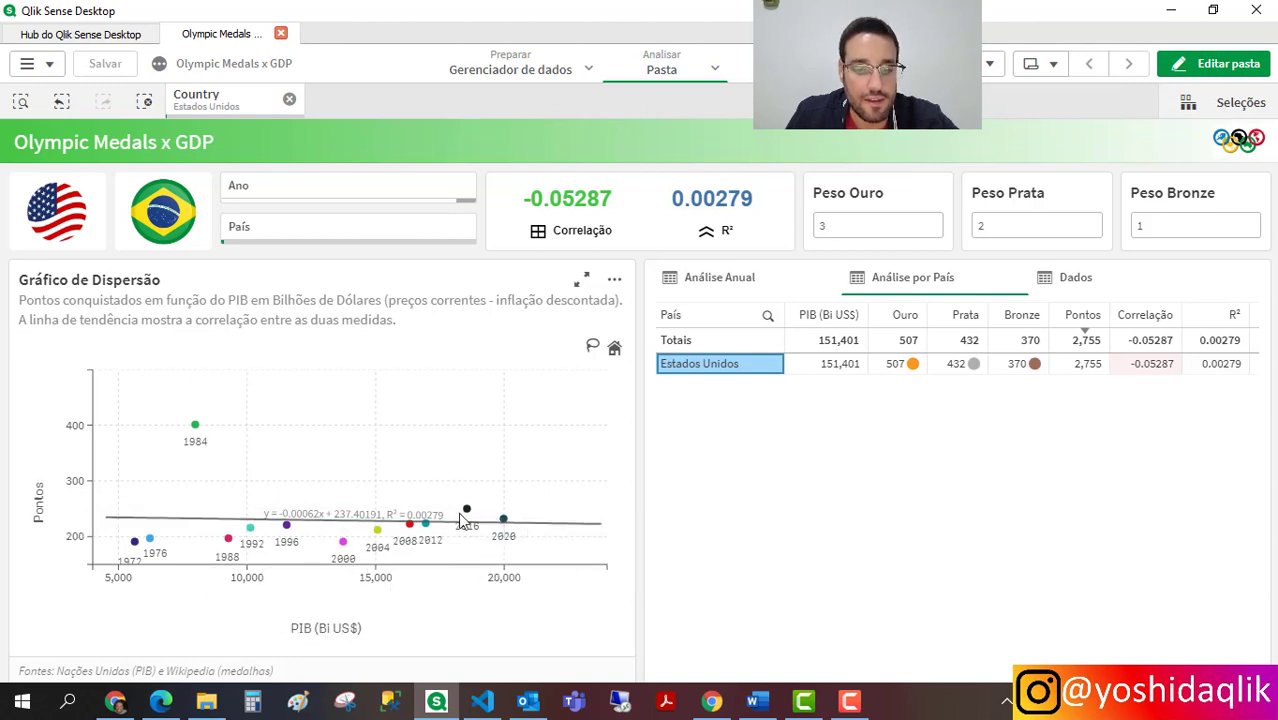
pyautogui.moveTo(505, 525)
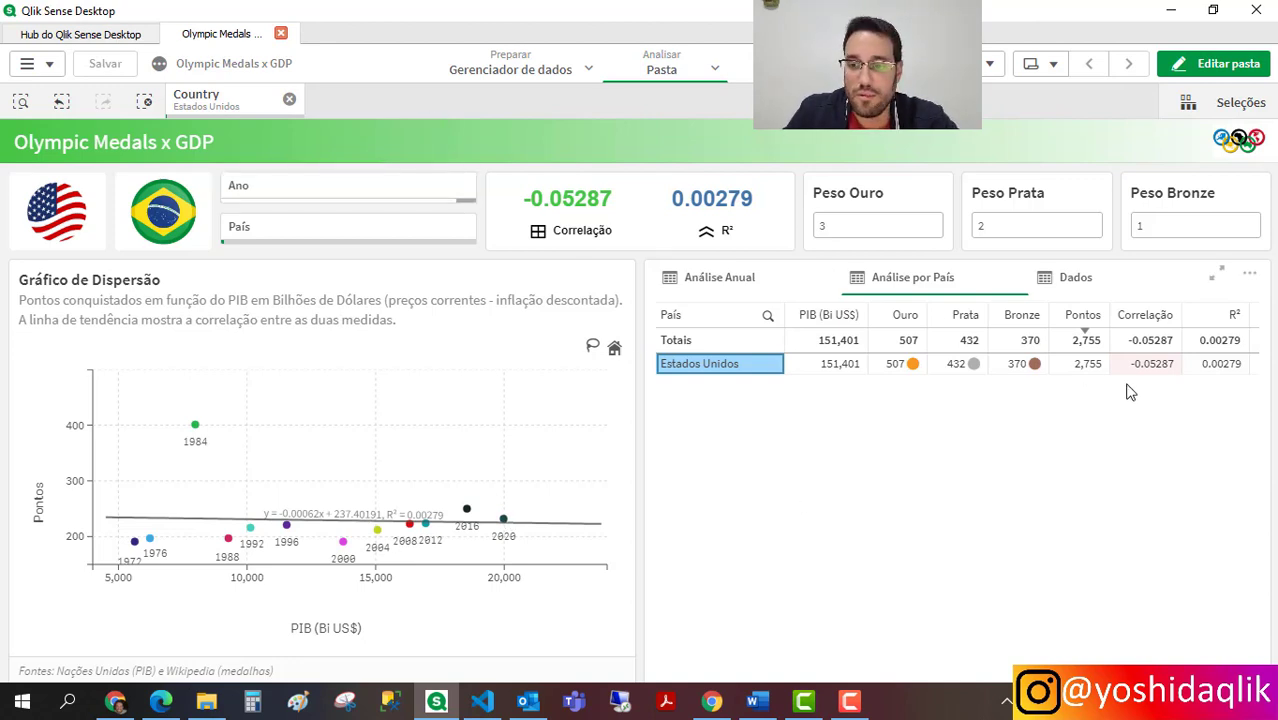
# Clear the Estados Unidos filter and show the Análise Anual table, leaving the Ano filter without a selection
pyautogui.click(289, 101)
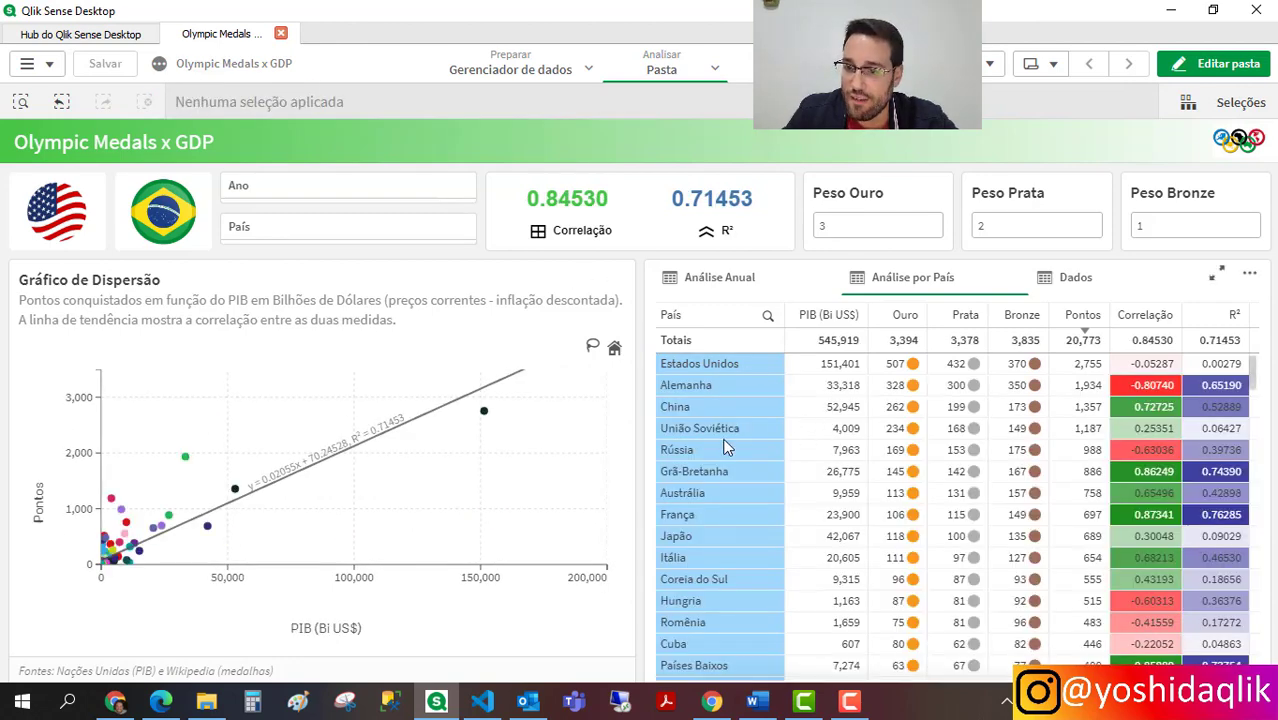
pyautogui.click(735, 281)
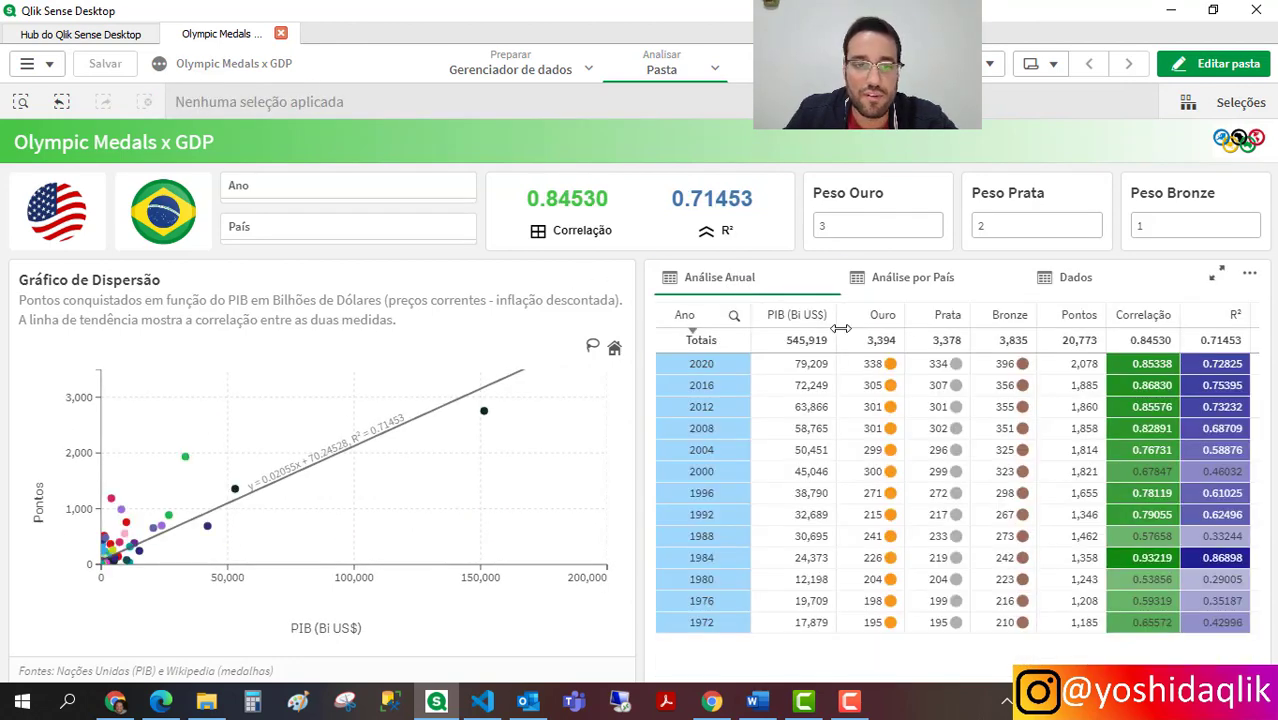
pyautogui.click(300, 190)
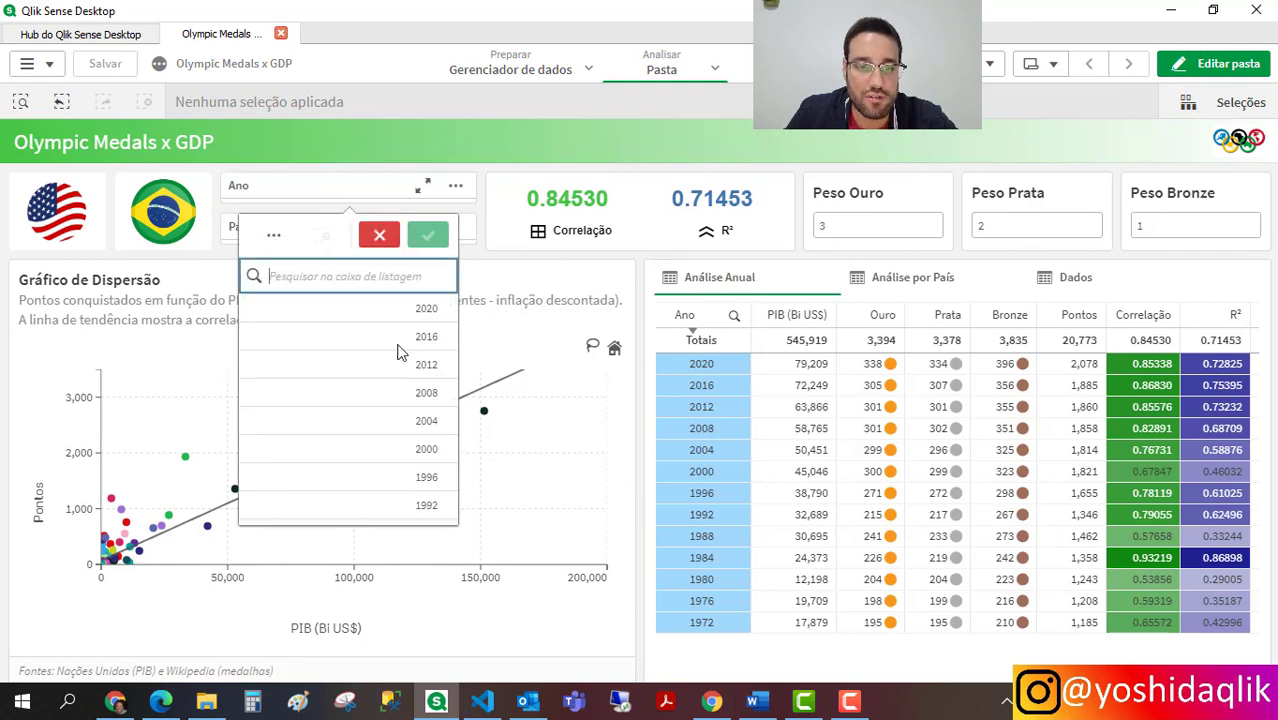
pyautogui.click(405, 133)
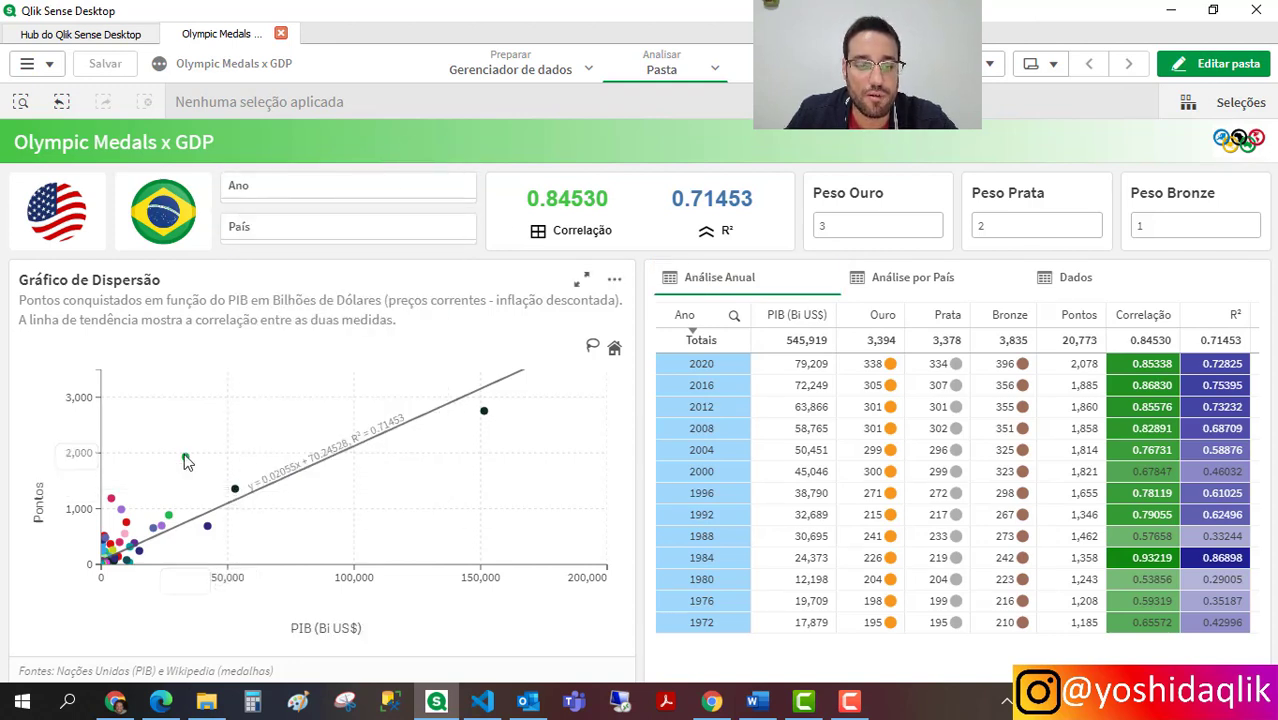
# Filter the dashboard to the year 2020 and inspect individual country points in the scatter plot, including Alemanha
pyautogui.click(297, 188)
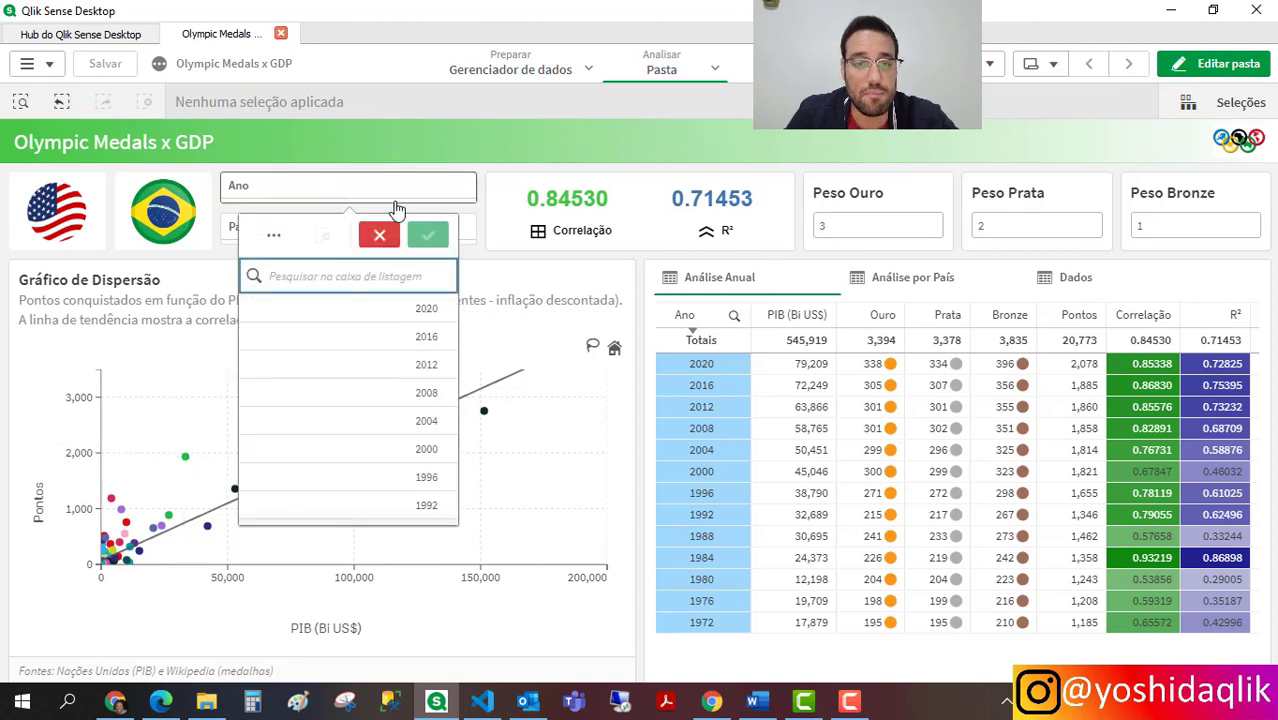
pyautogui.click(426, 312)
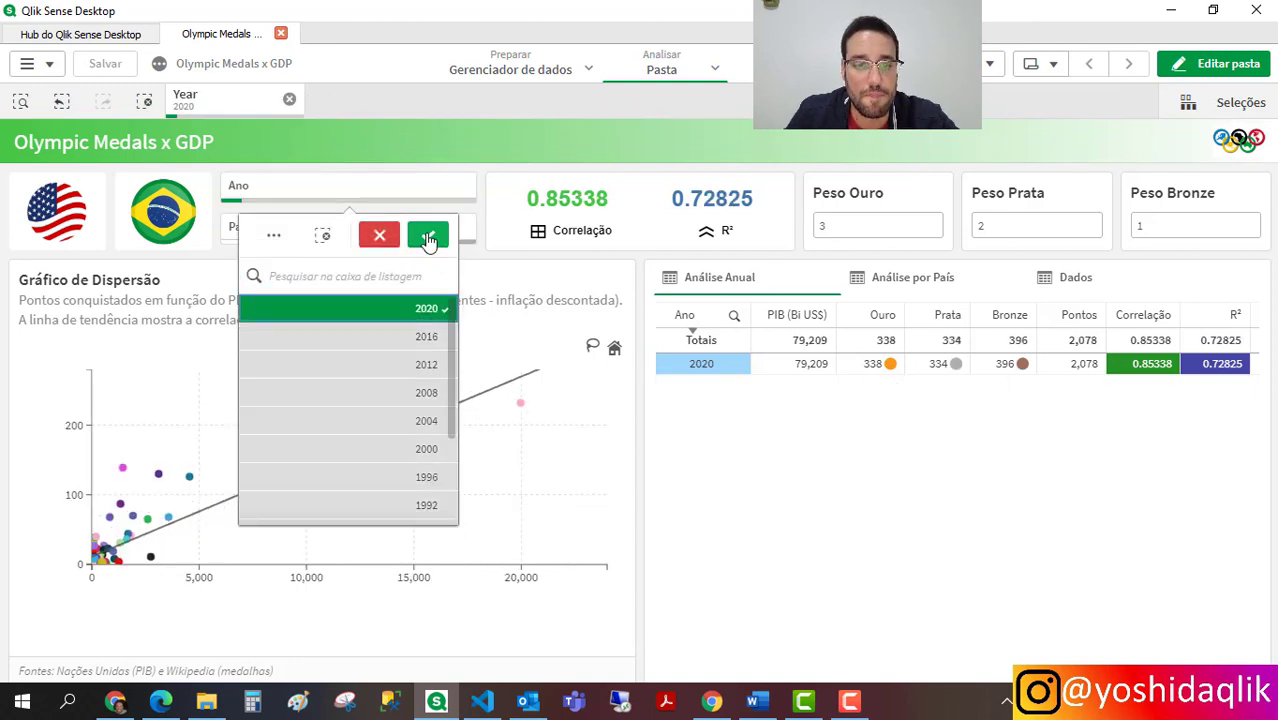
pyautogui.click(428, 237)
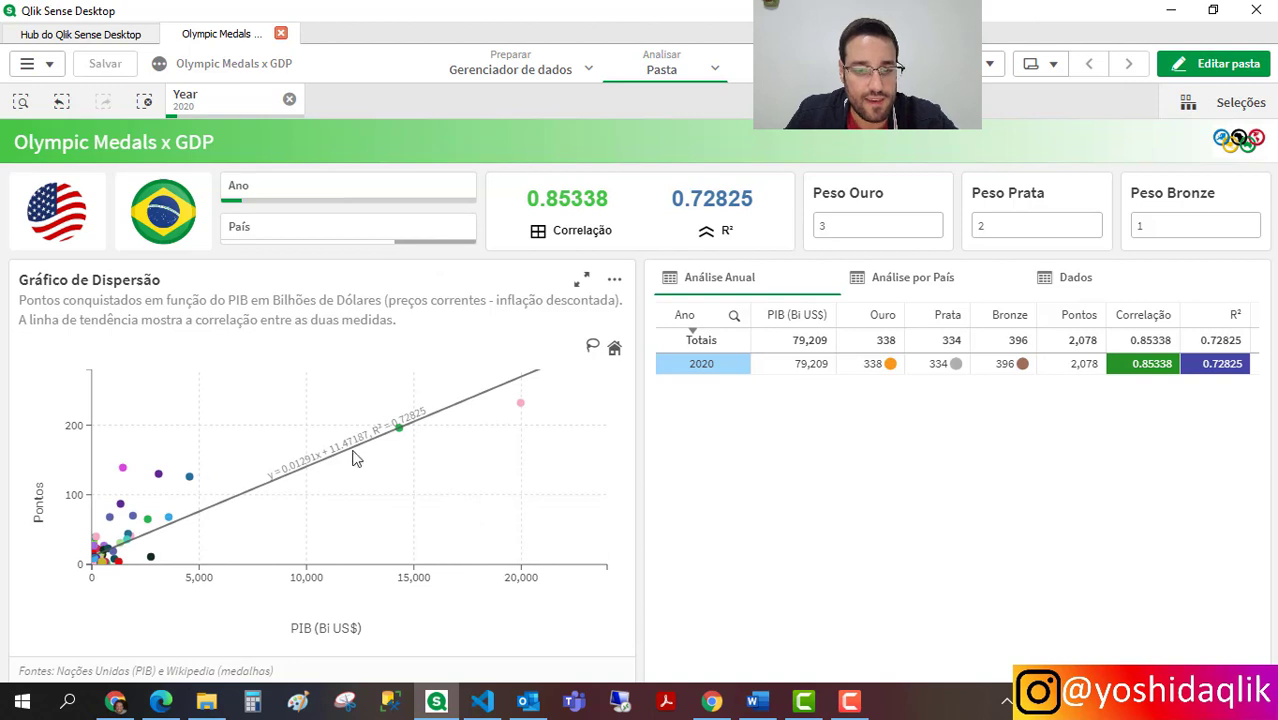
pyautogui.moveTo(195, 487)
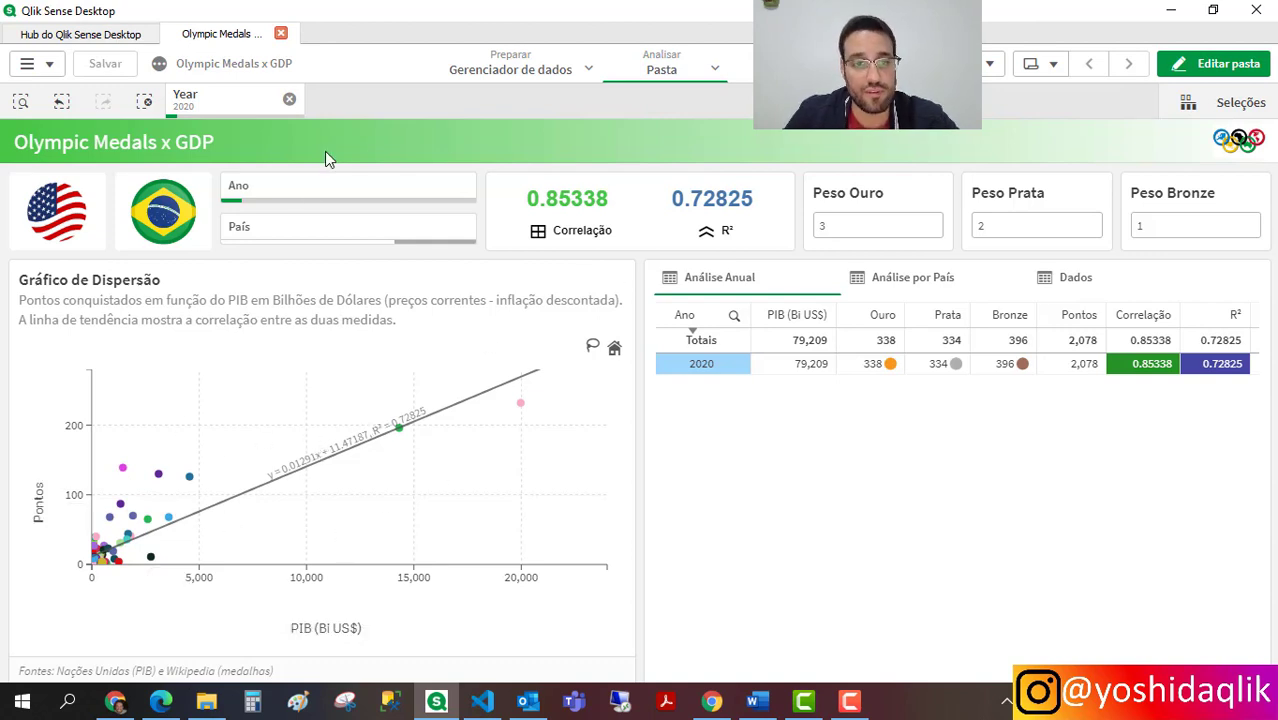
pyautogui.click(212, 102)
pyautogui.click(378, 92)
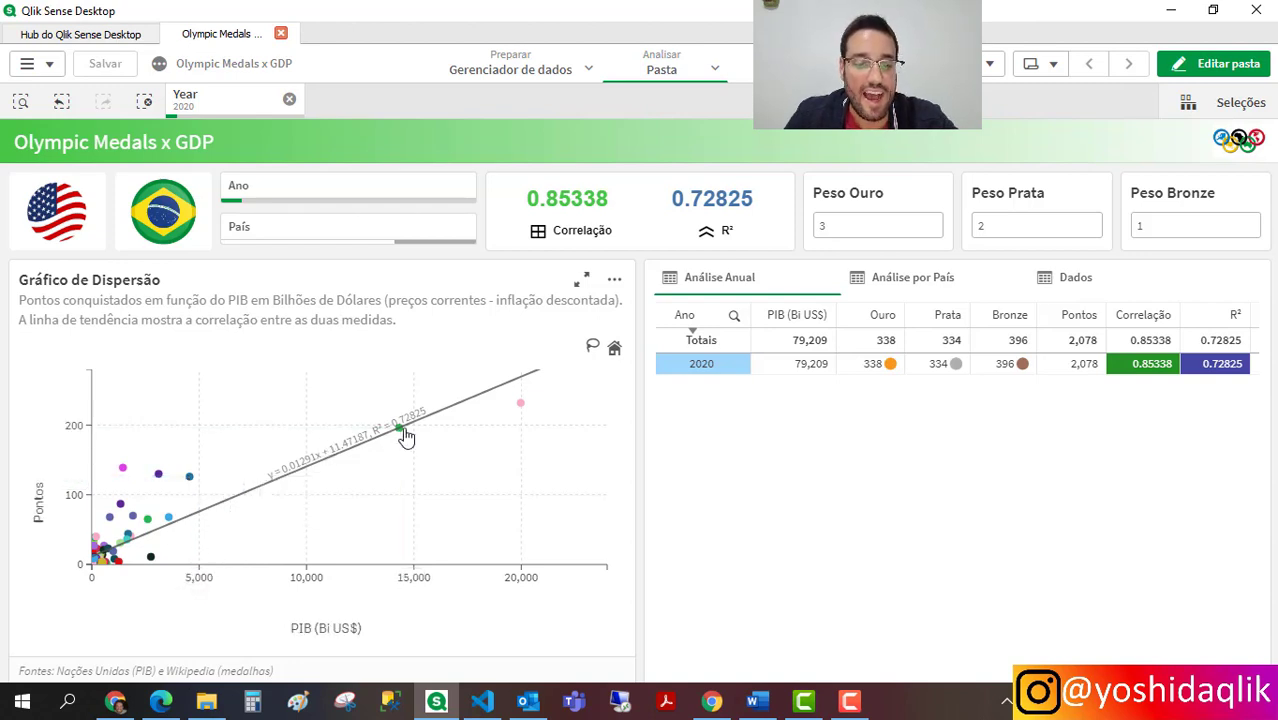
pyautogui.moveTo(400, 440)
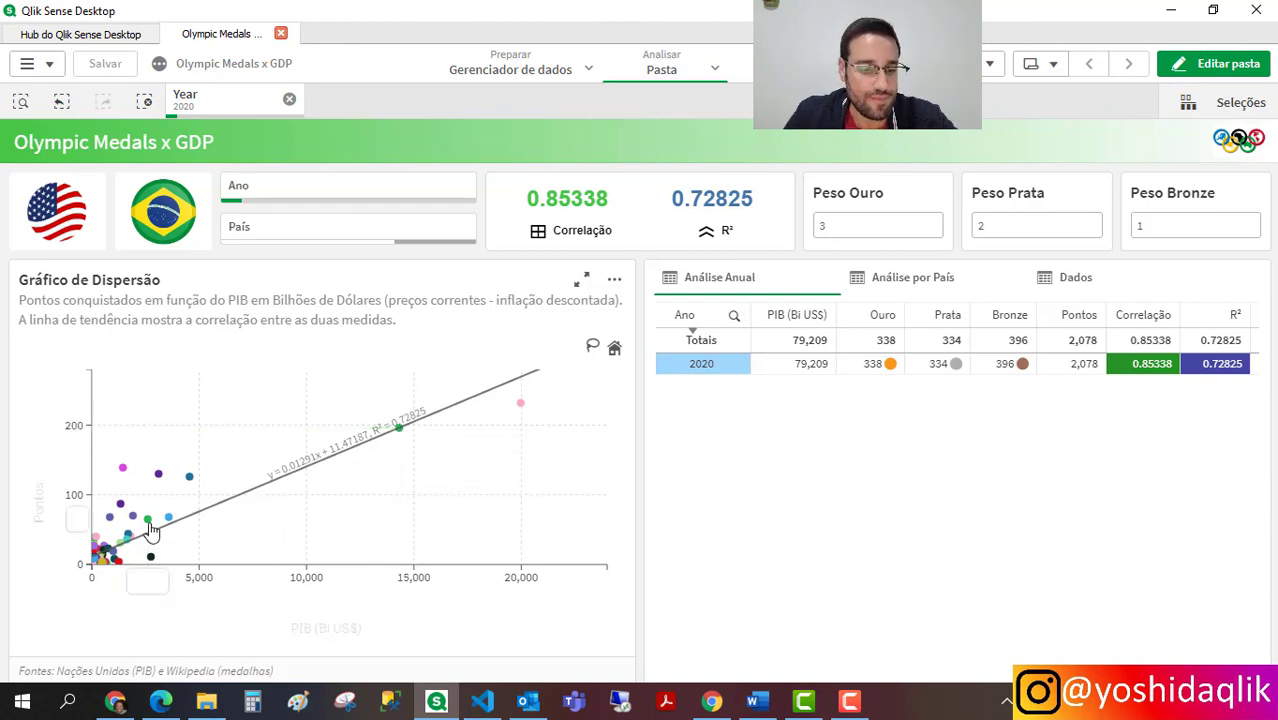
pyautogui.moveTo(155, 566)
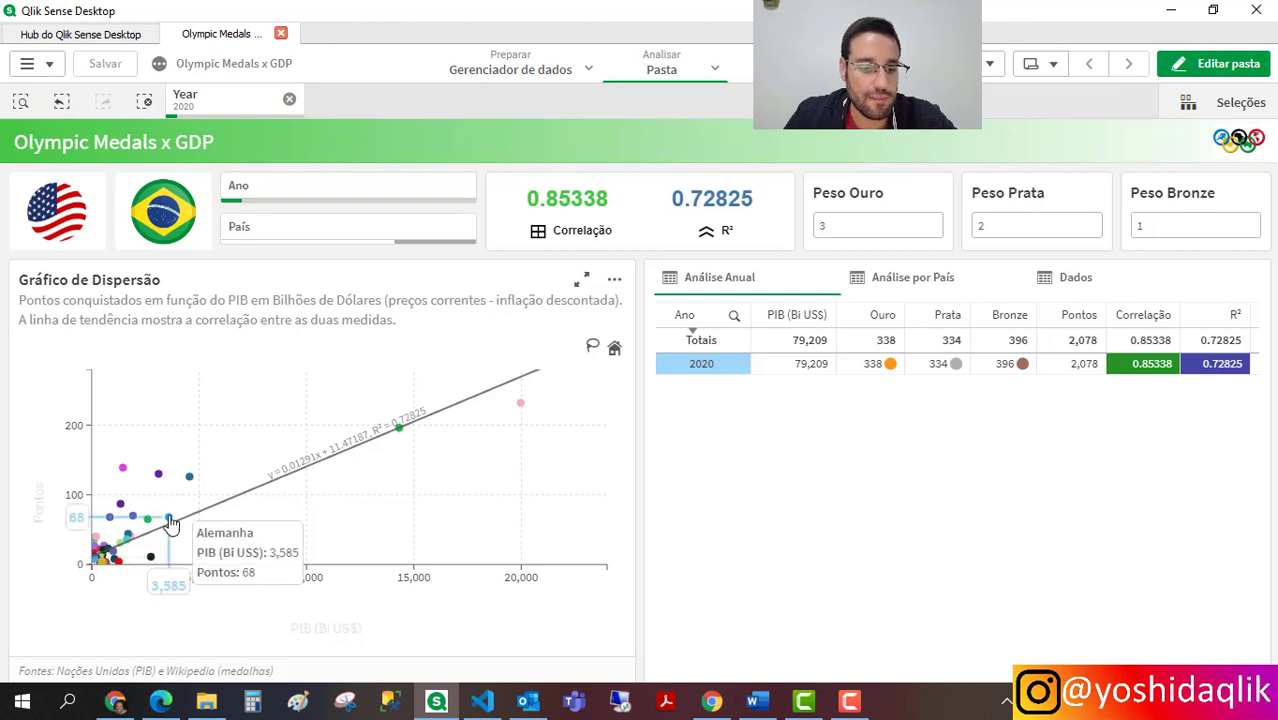
pyautogui.moveTo(129, 542)
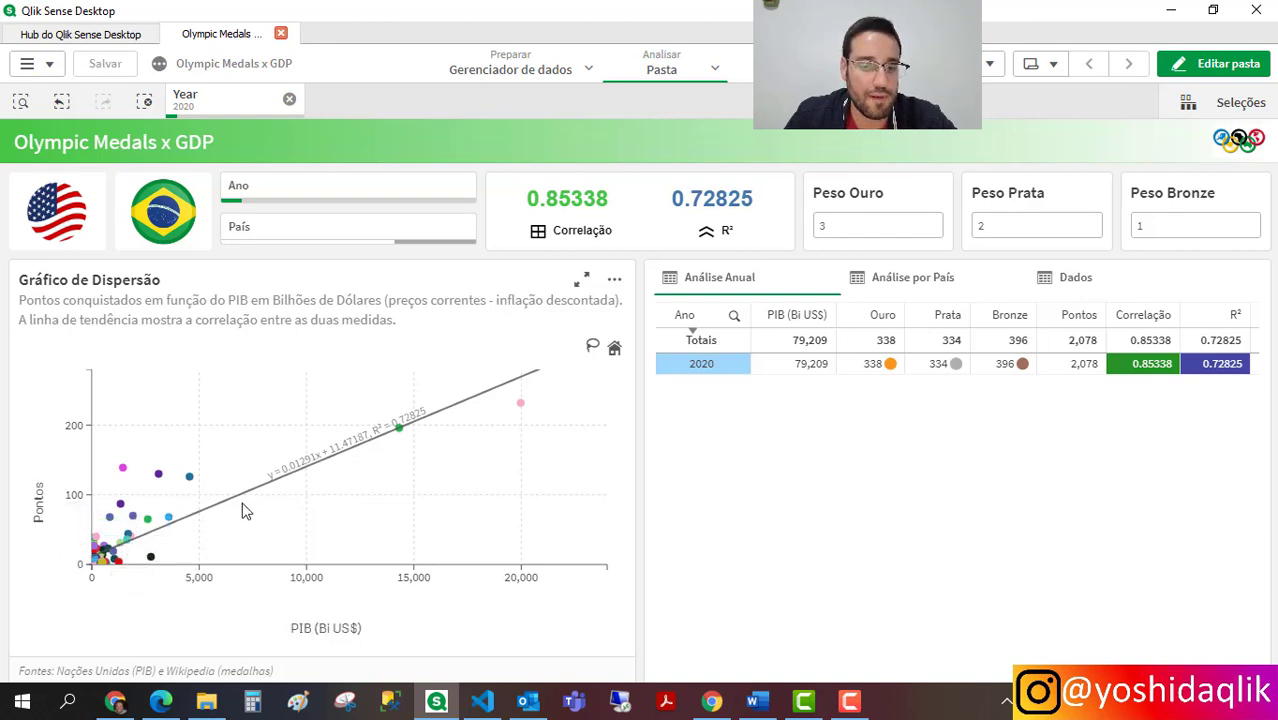
# Lasso a group of country points near the scatter plot's origin, apply the selection and inspect Canadá's point
pyautogui.click(593, 348)
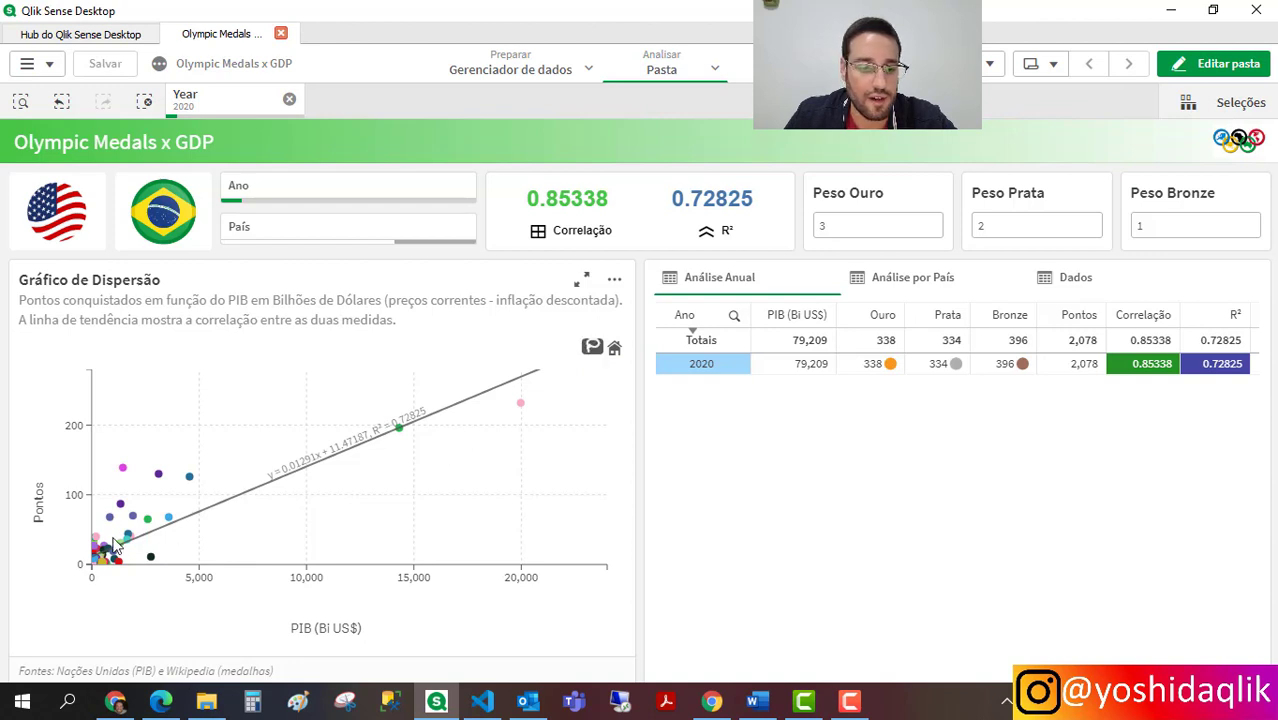
pyautogui.moveTo(113, 545)
pyautogui.mouseDown()
pyautogui.moveTo(106, 520)
pyautogui.moveTo(110, 568)
pyautogui.moveTo(95, 552)
pyautogui.moveTo(108, 540)
pyautogui.mouseUp()
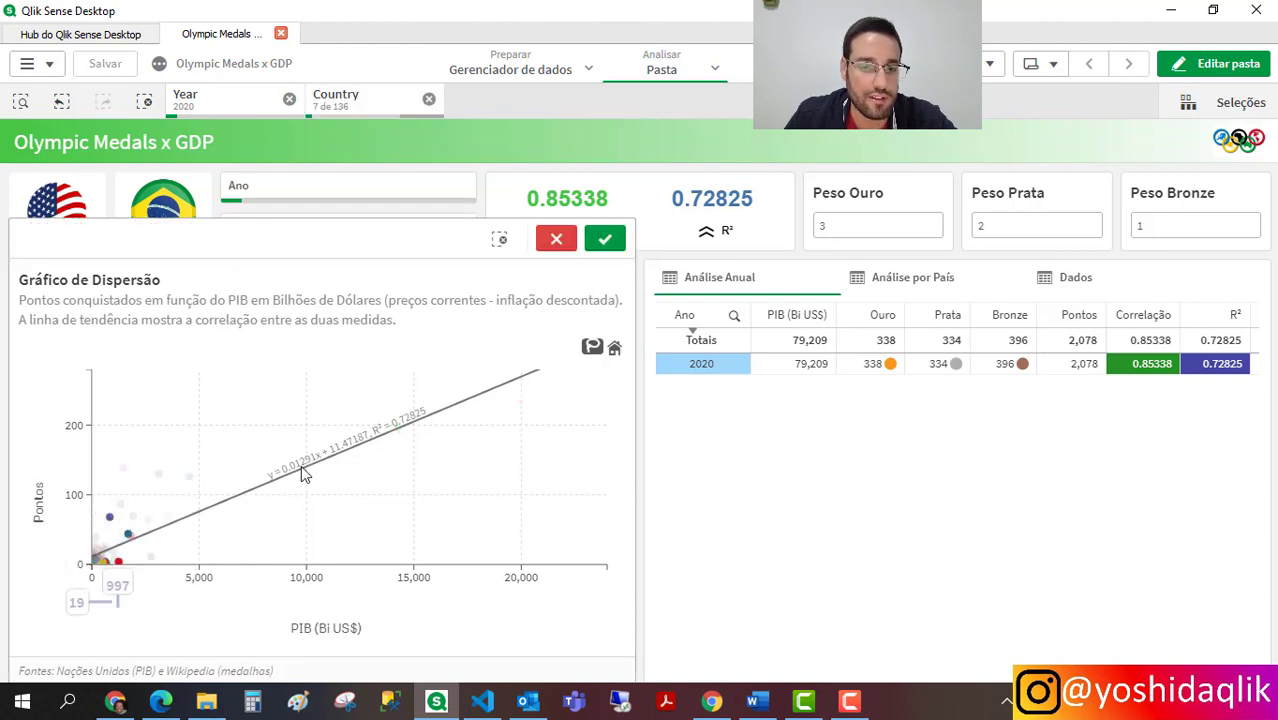
pyautogui.click(605, 240)
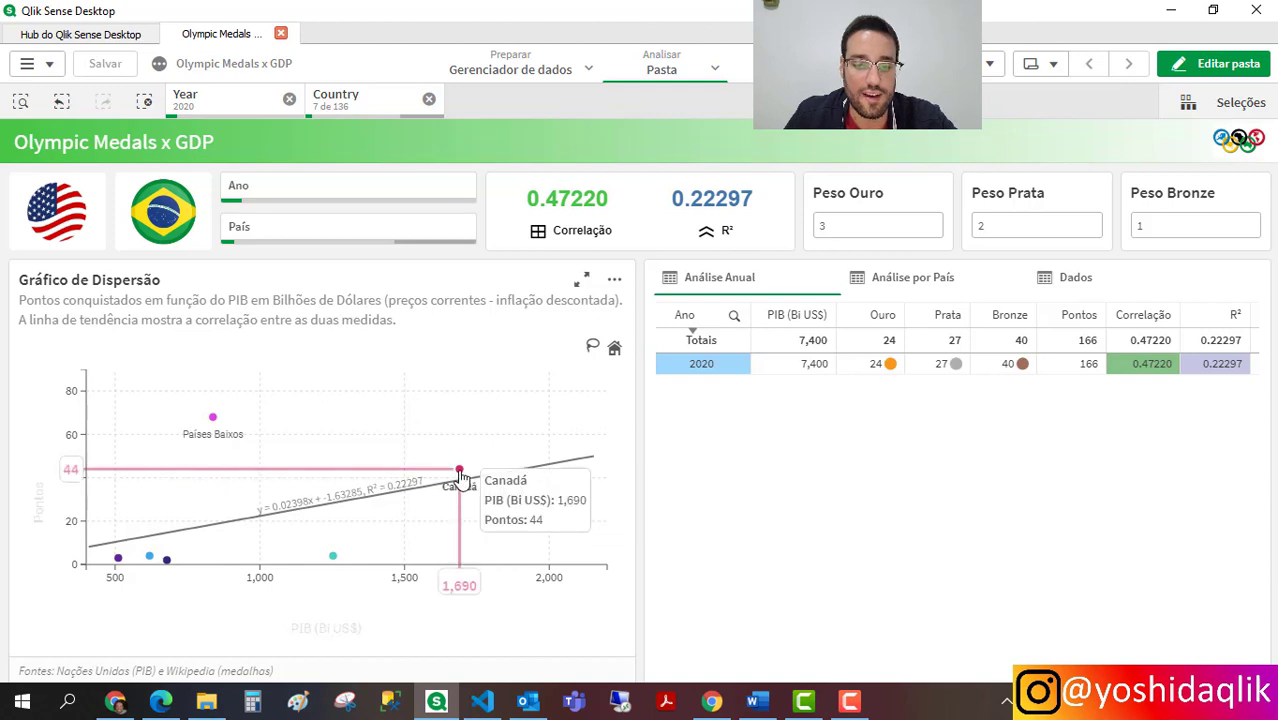
# Clear the Country and Year filters and browse the medal, points and GDP records in the Dados table
pyautogui.click(429, 98)
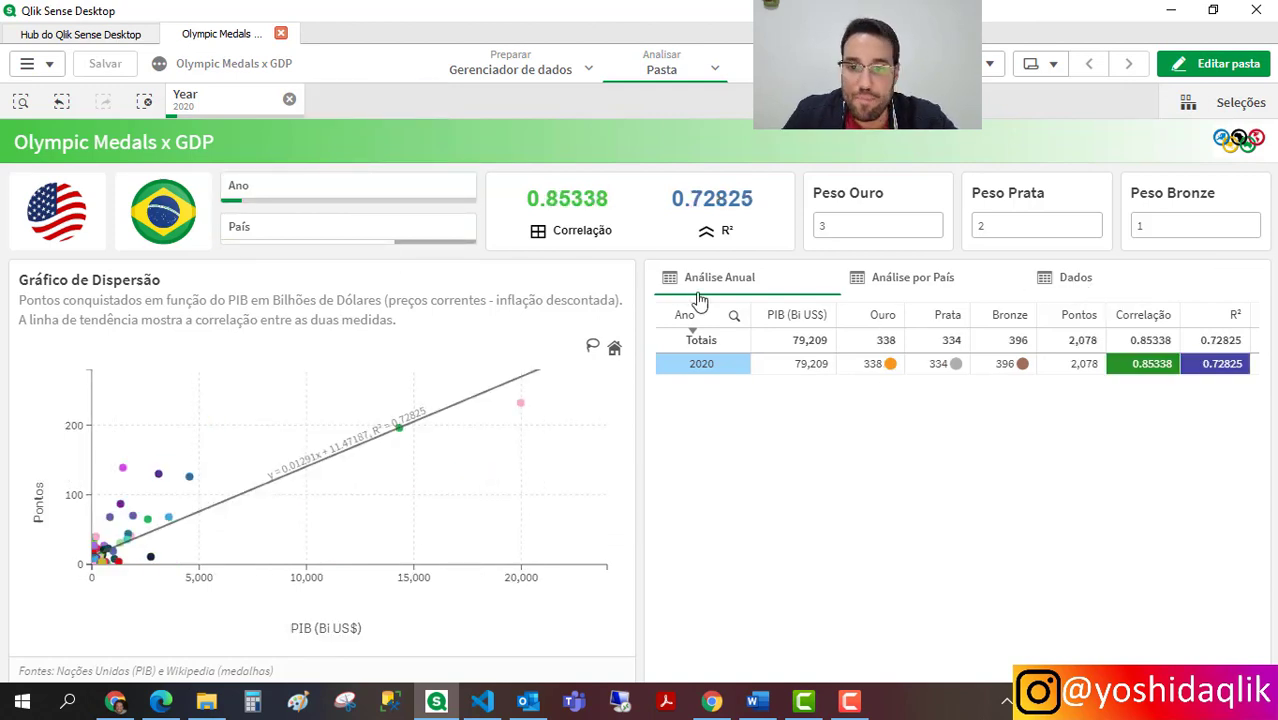
pyautogui.click(289, 99)
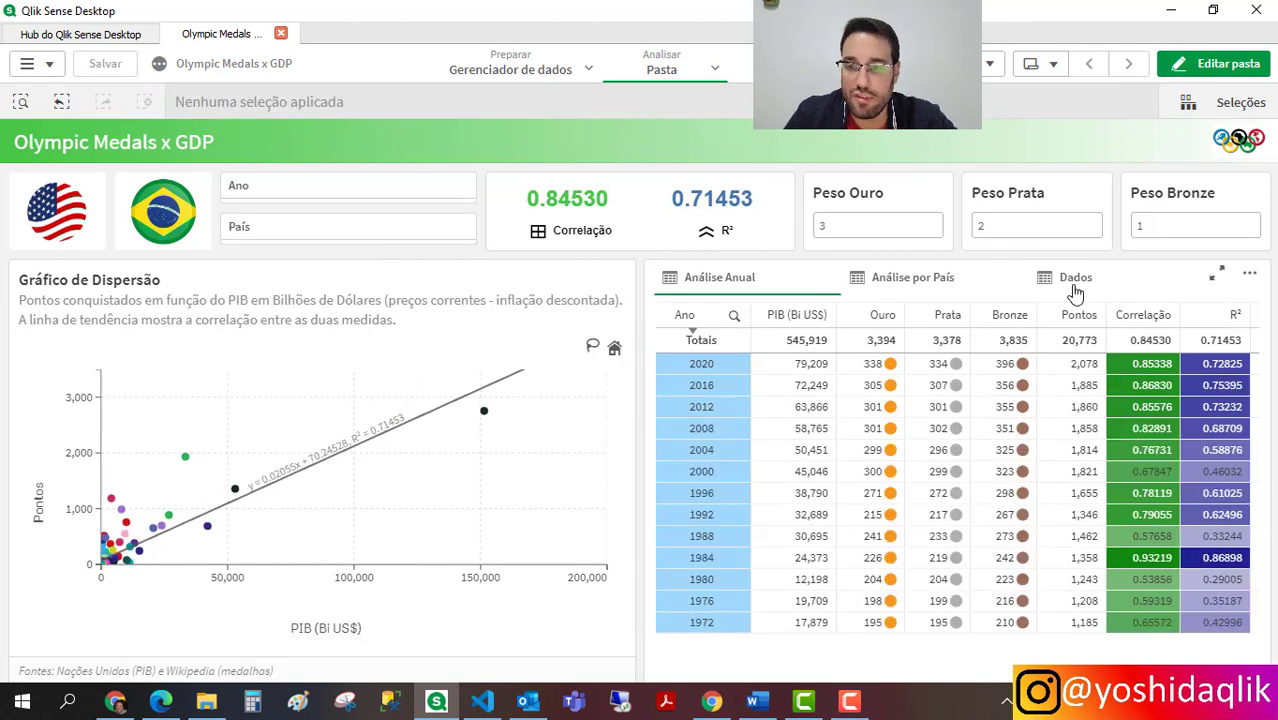
pyautogui.click(951, 288)
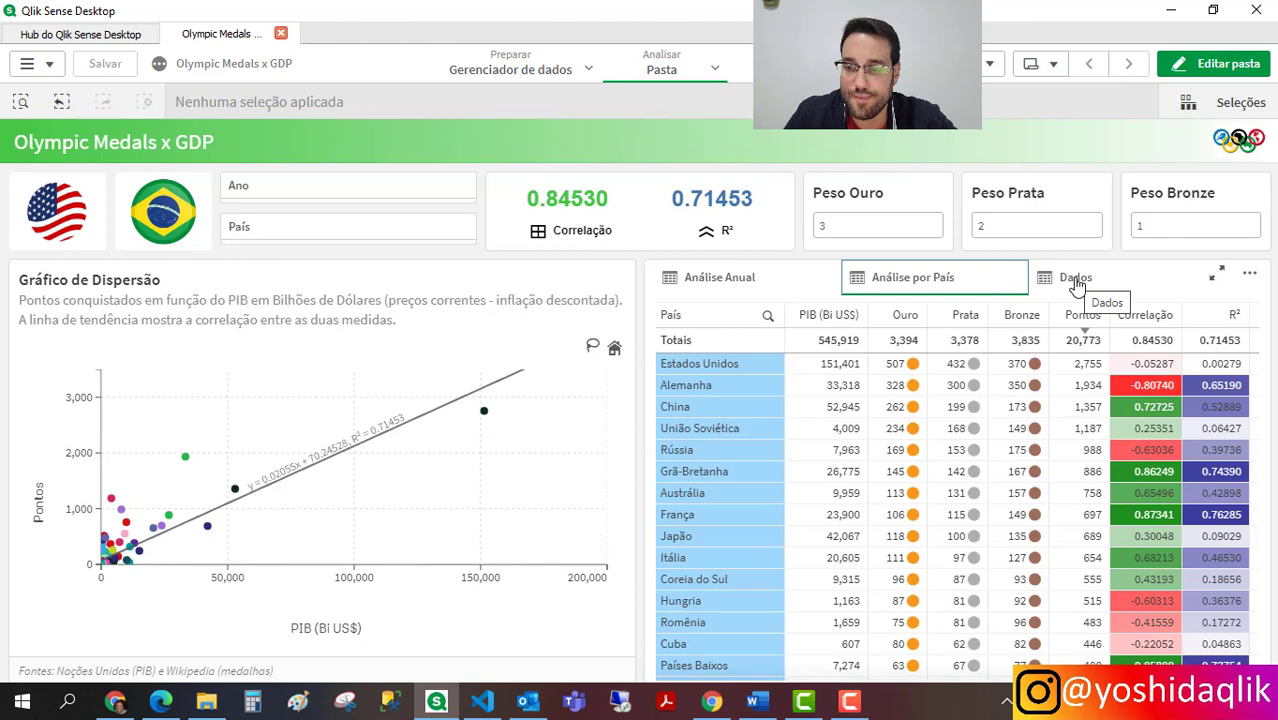
pyautogui.click(1076, 282)
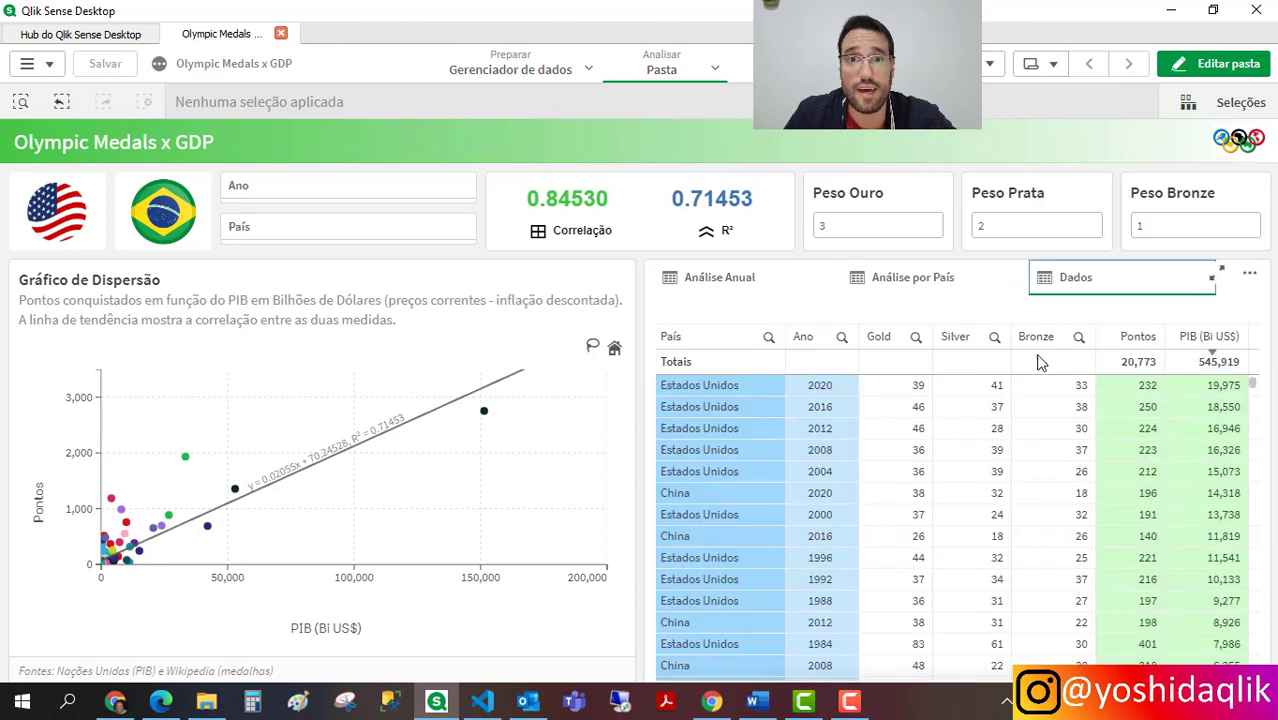
pyautogui.scroll(-20, 962, 492)
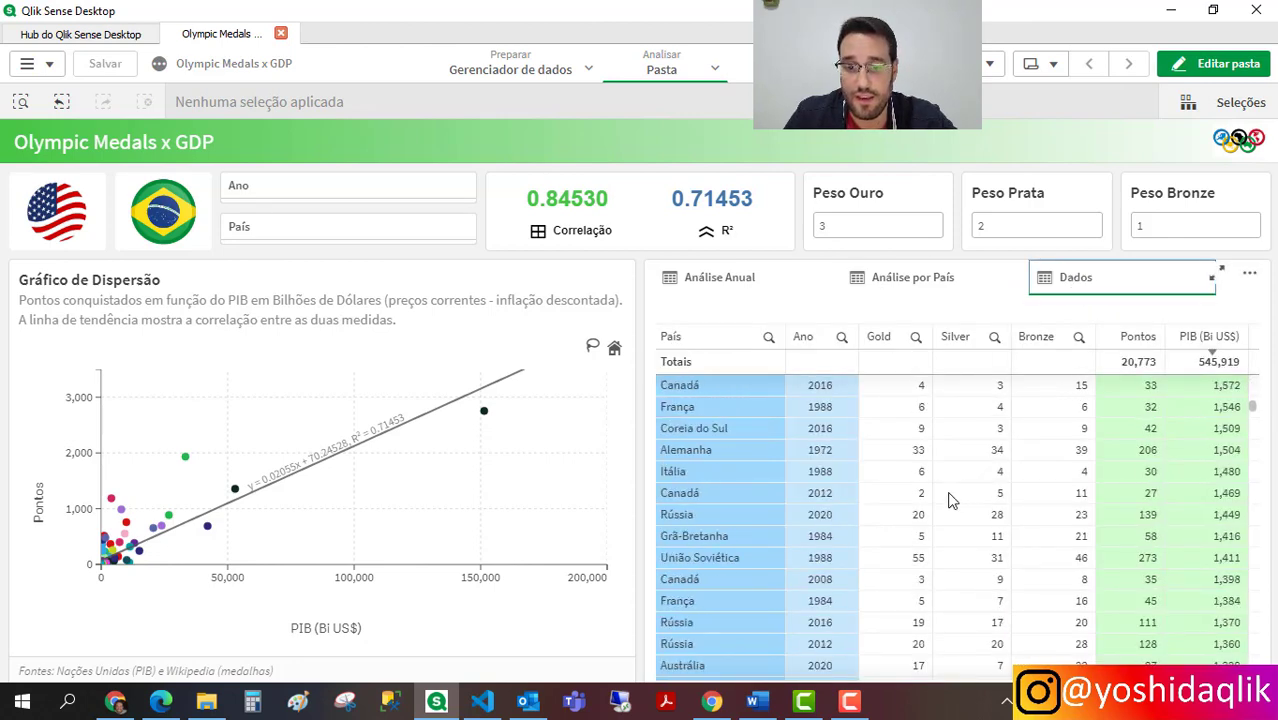
# Return to the first records of the Dados table and check the Peso Ouro and Peso Prata weights without changing them
pyautogui.scroll(10, 940, 497)
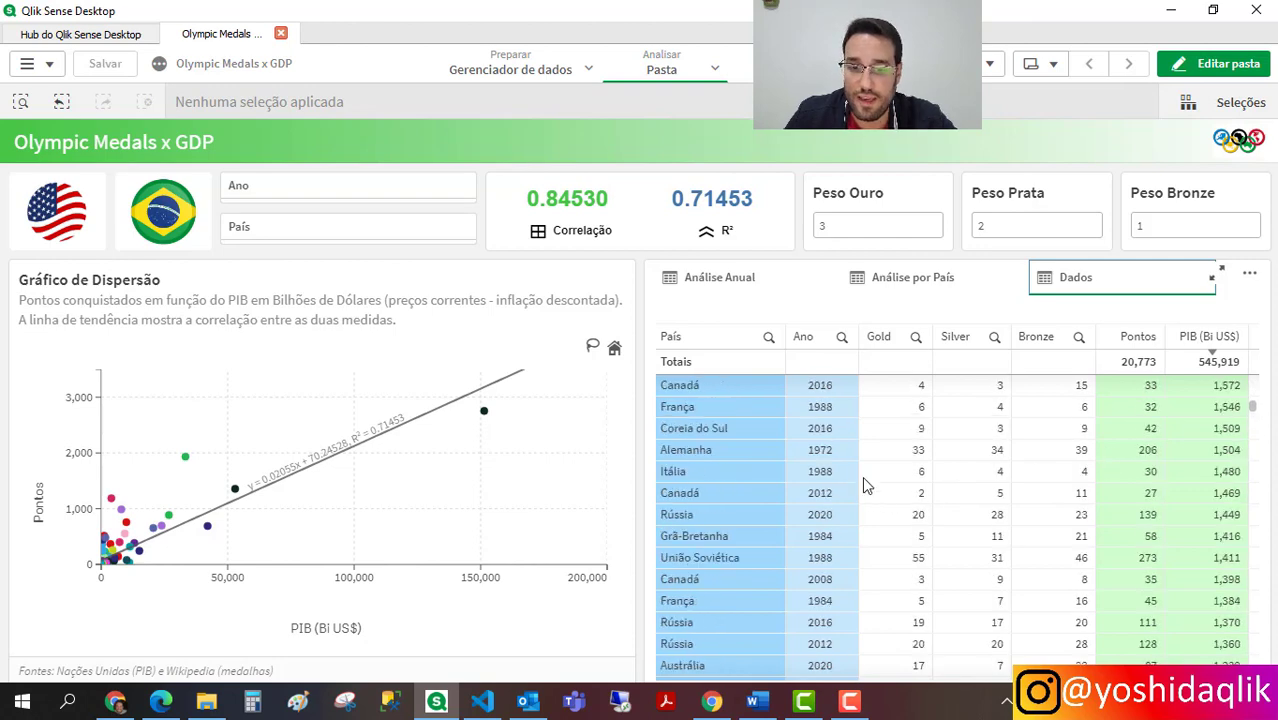
pyautogui.scroll(8, 864, 509)
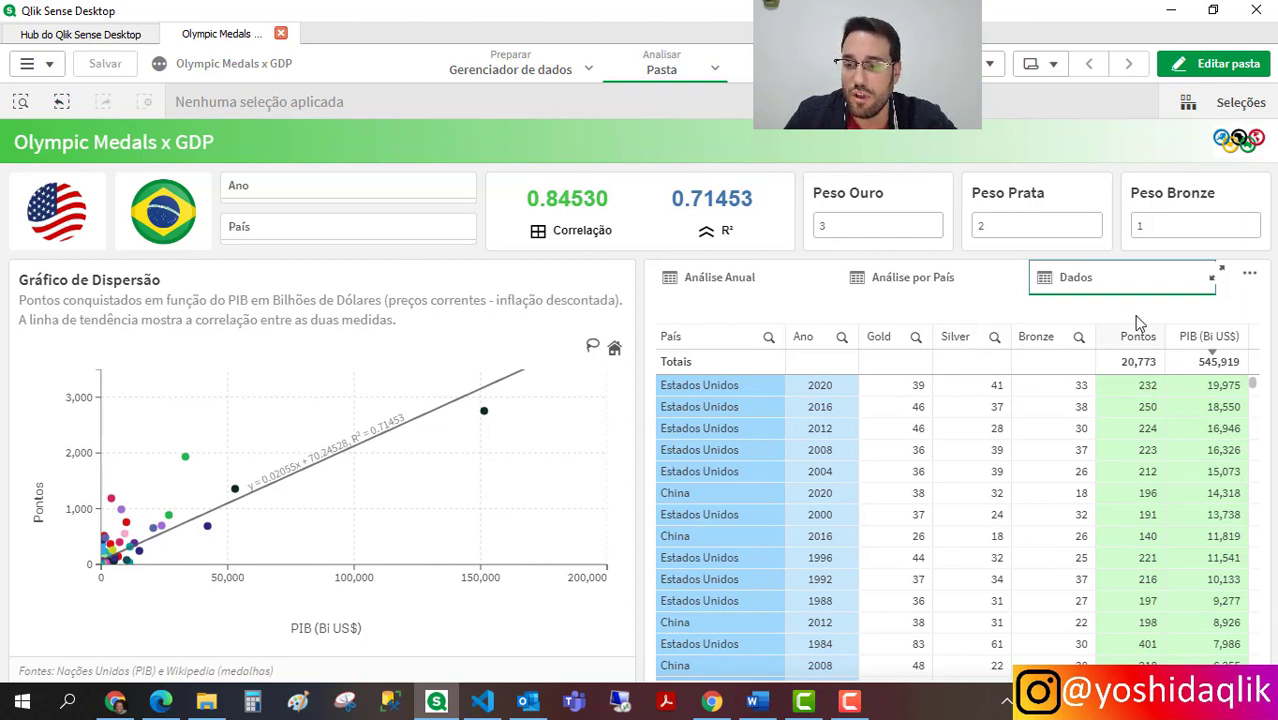
pyautogui.click(893, 224)
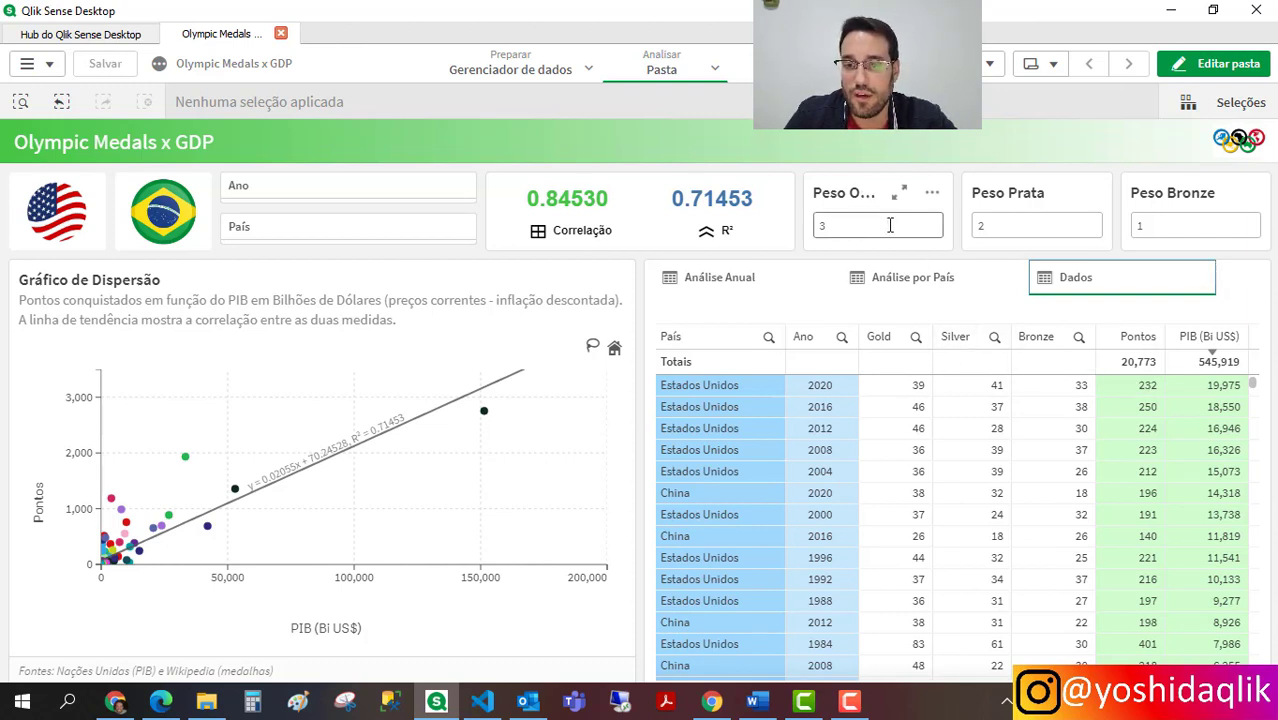
pyautogui.click(992, 224)
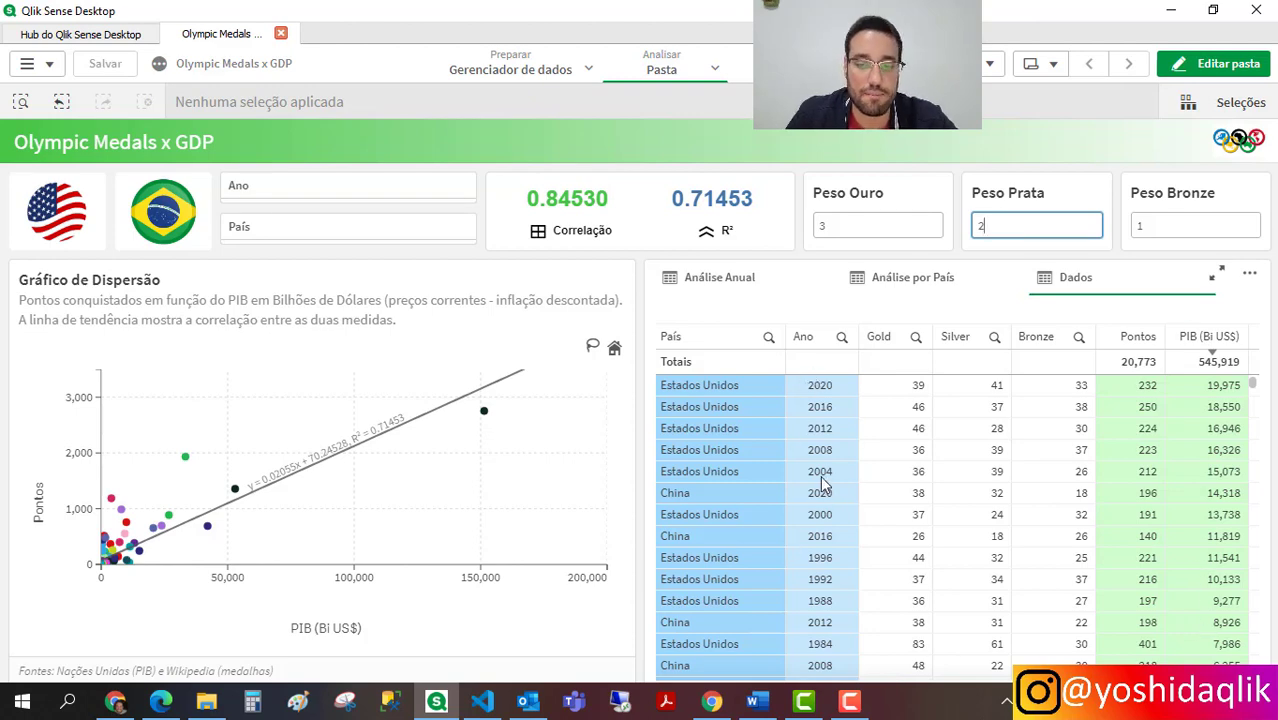
pyautogui.press('Return')
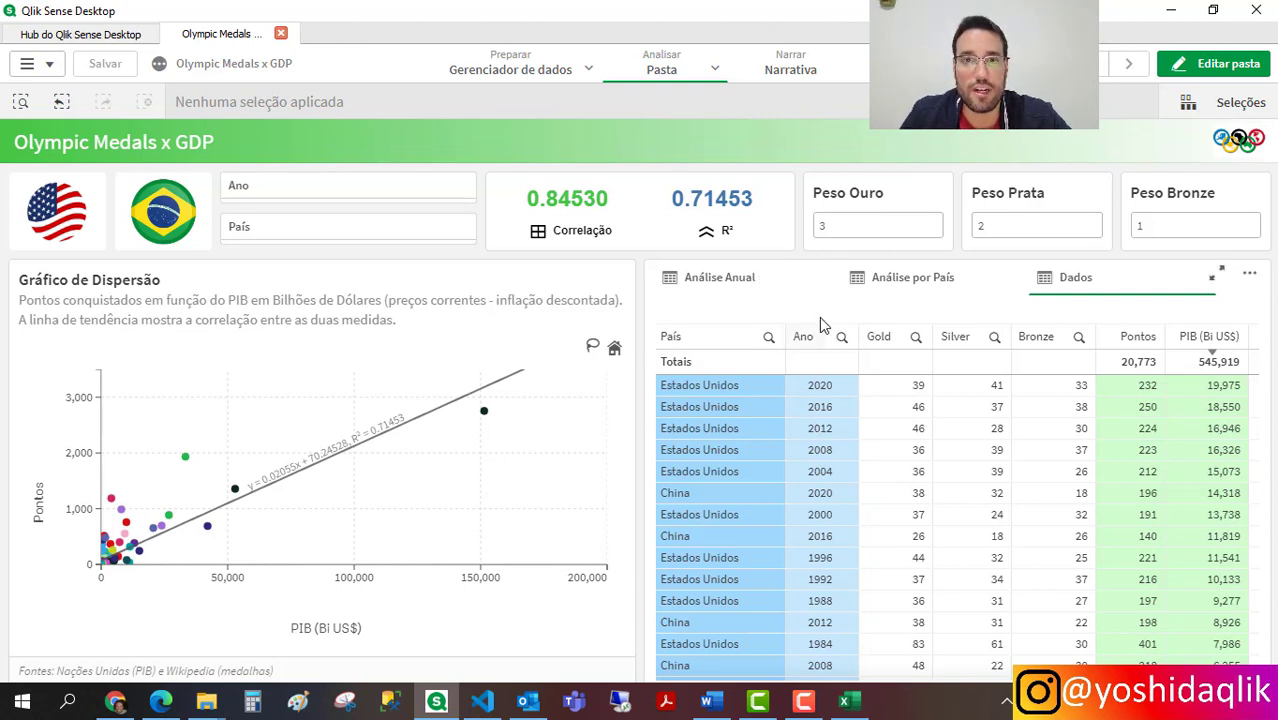
# View the Análise Anual and Análise por País tables and return to the Dados table
pyautogui.click(738, 288)
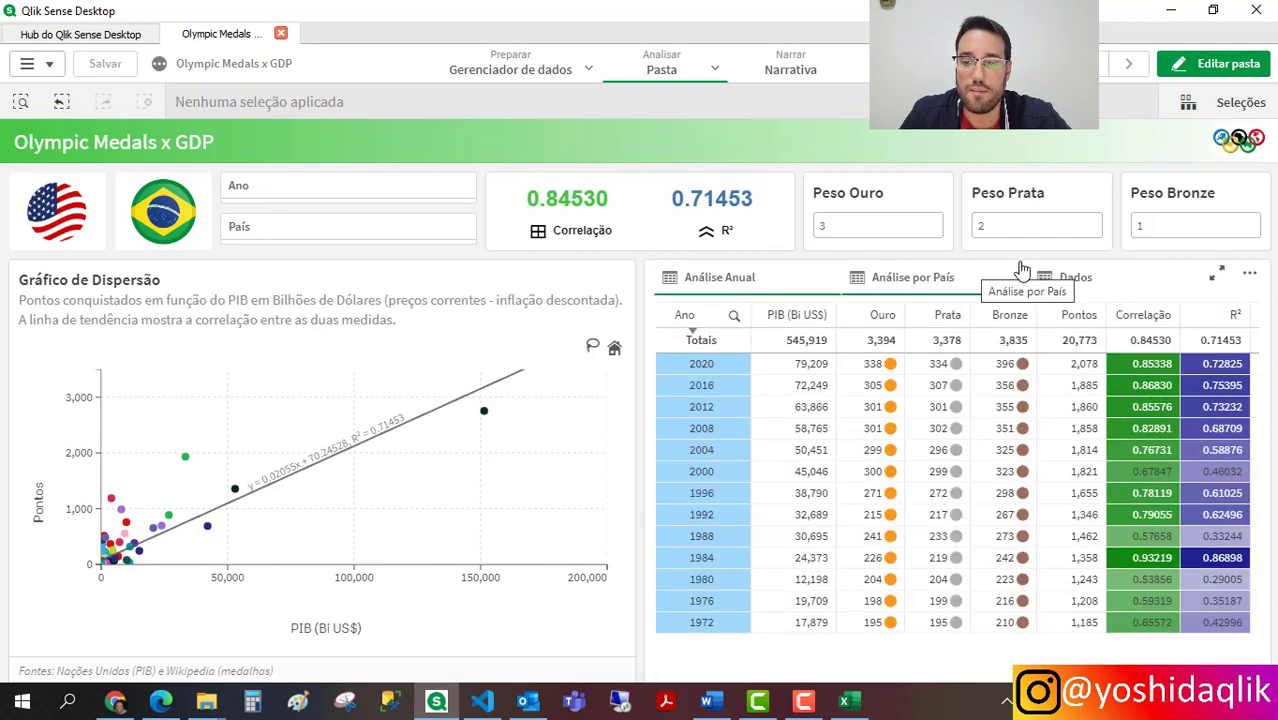
pyautogui.click(900, 284)
pyautogui.click(1055, 287)
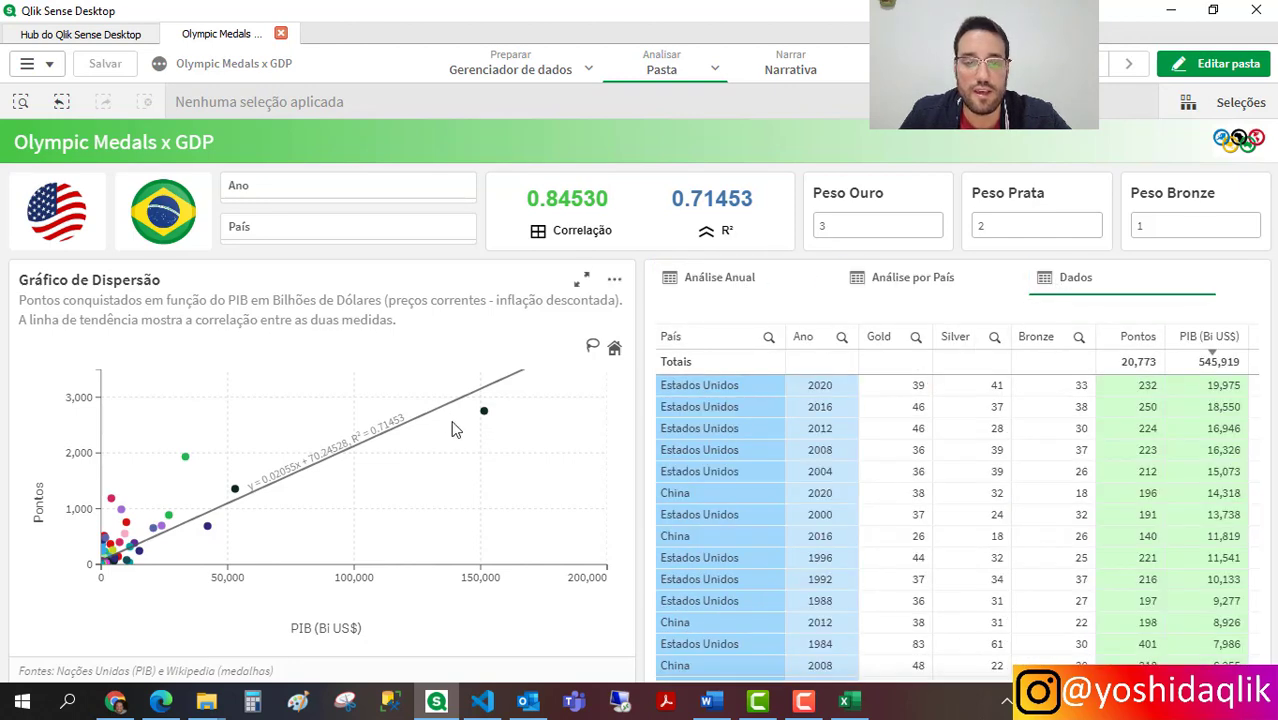
# Export the Dados table as a data file and download the resulting spreadsheet
pyautogui.rightClick(451, 420)
pyautogui.click(840, 412)
pyautogui.rightClick(838, 408)
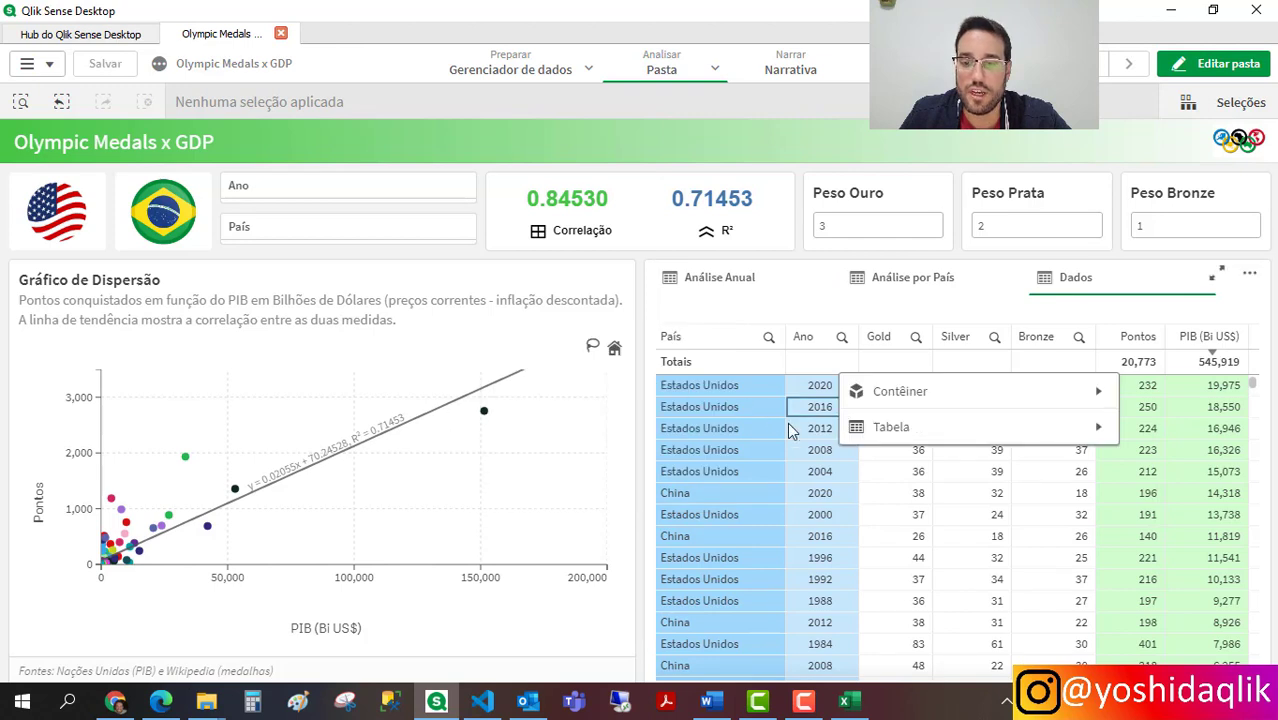
pyautogui.click(787, 415)
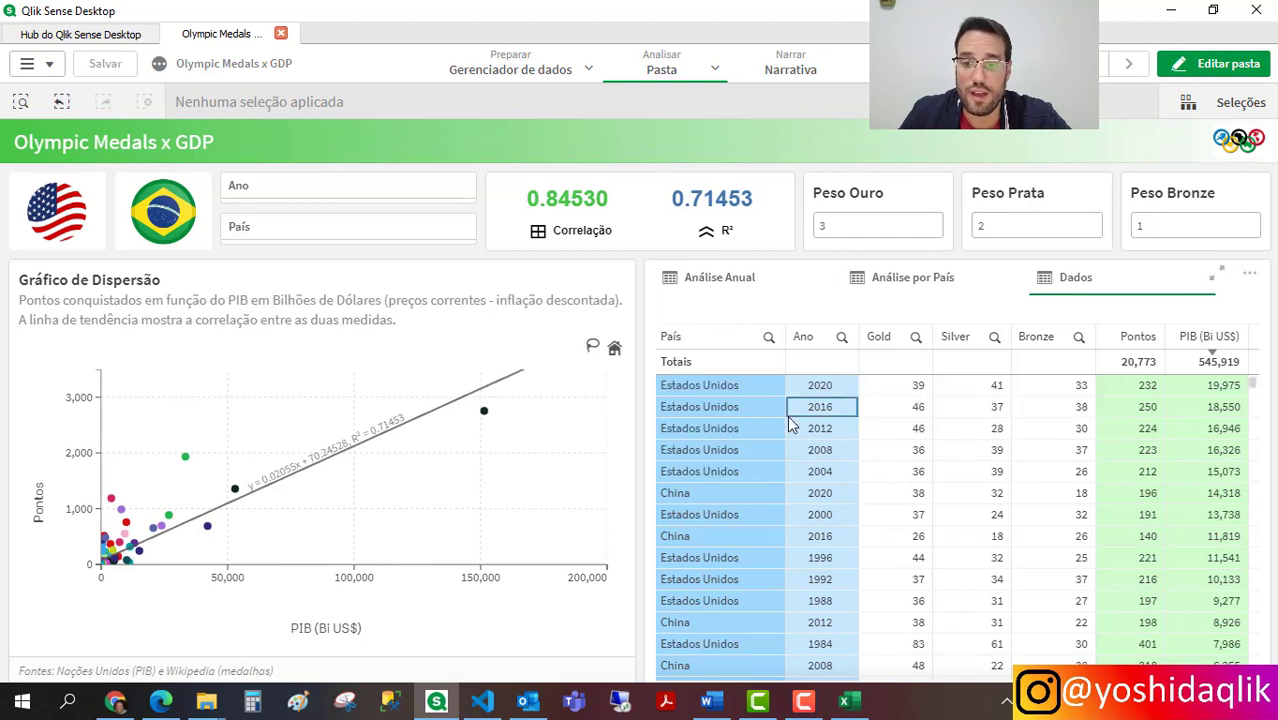
pyautogui.rightClick(787, 415)
pyautogui.click(857, 444)
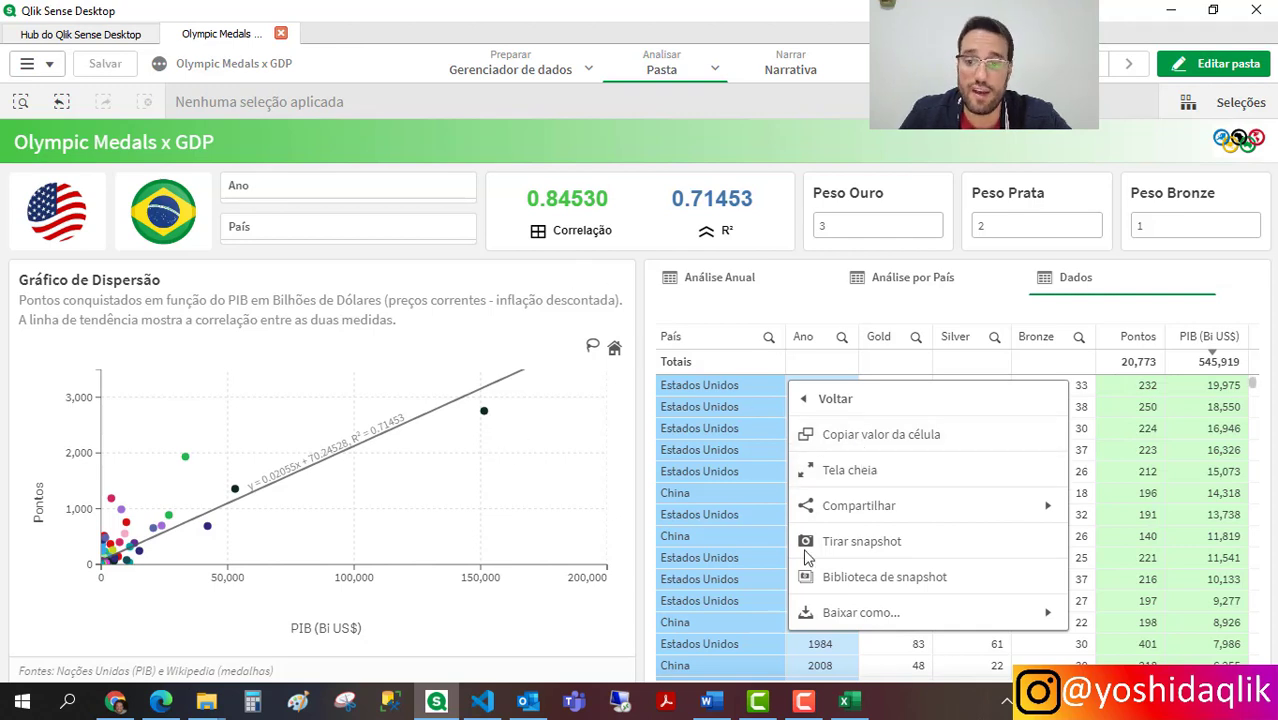
pyautogui.click(880, 614)
pyautogui.click(845, 507)
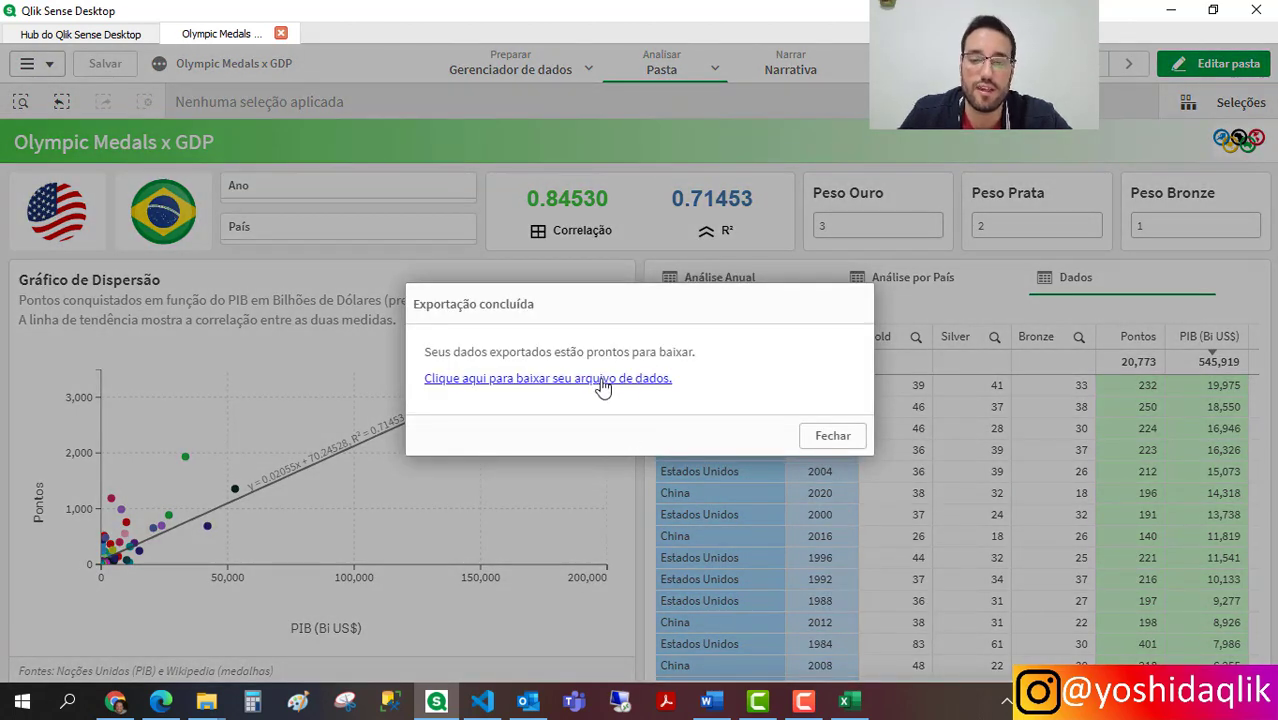
pyautogui.click(603, 383)
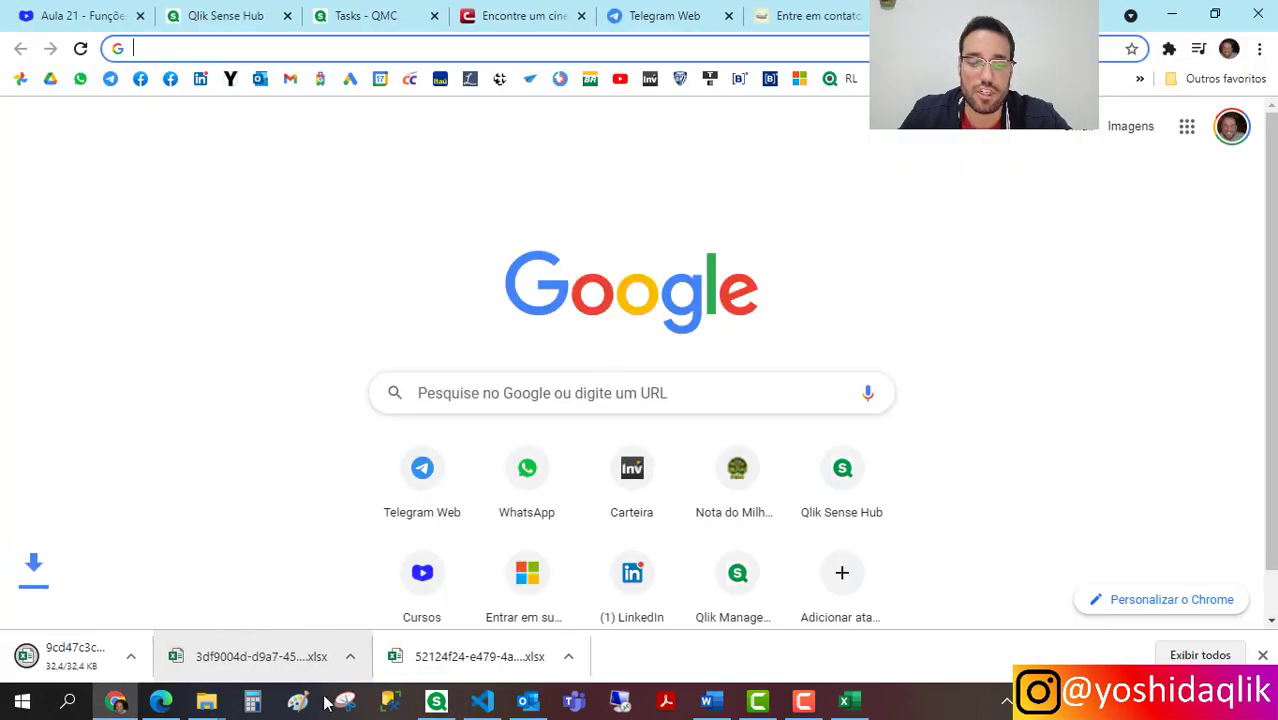
# Open the downloaded spreadsheet in Excel, check its columns from País to PIB (Bi US$), and return to Qlik Sense with the export dialog closed
pyautogui.click(126, 662)
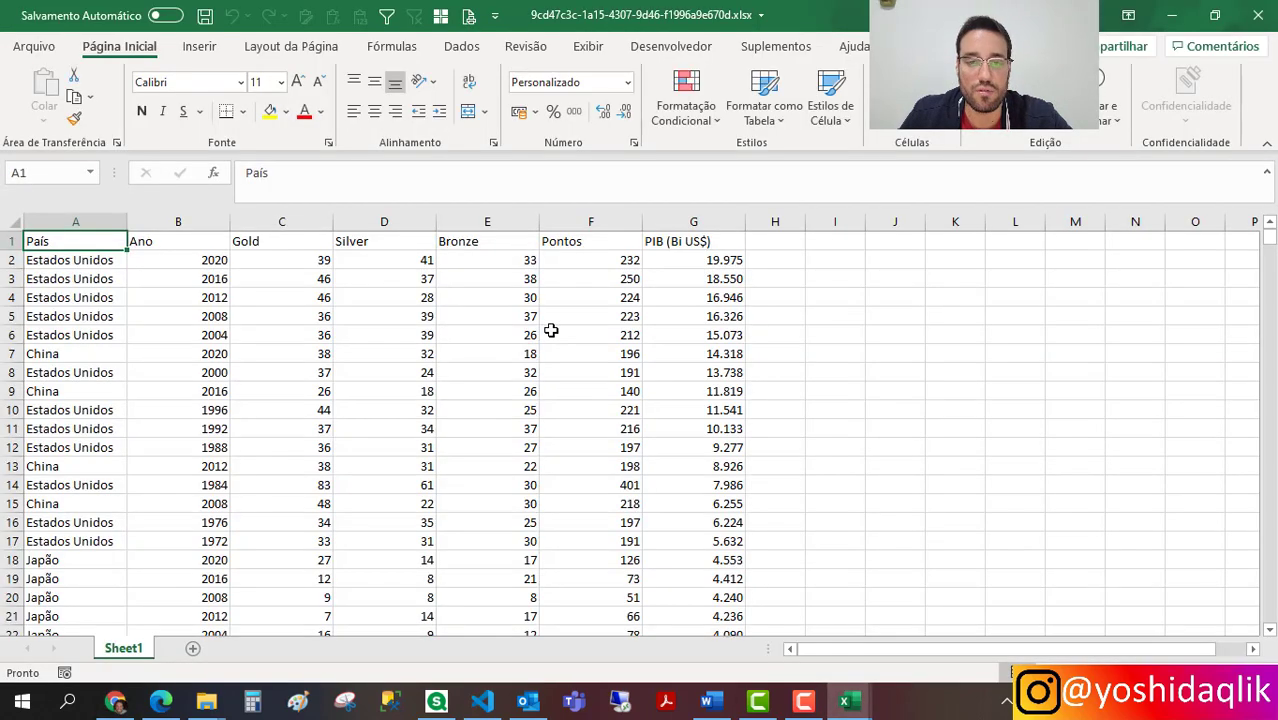
pyautogui.moveTo(108, 222); pyautogui.dragTo(700, 221)
pyautogui.click(707, 297)
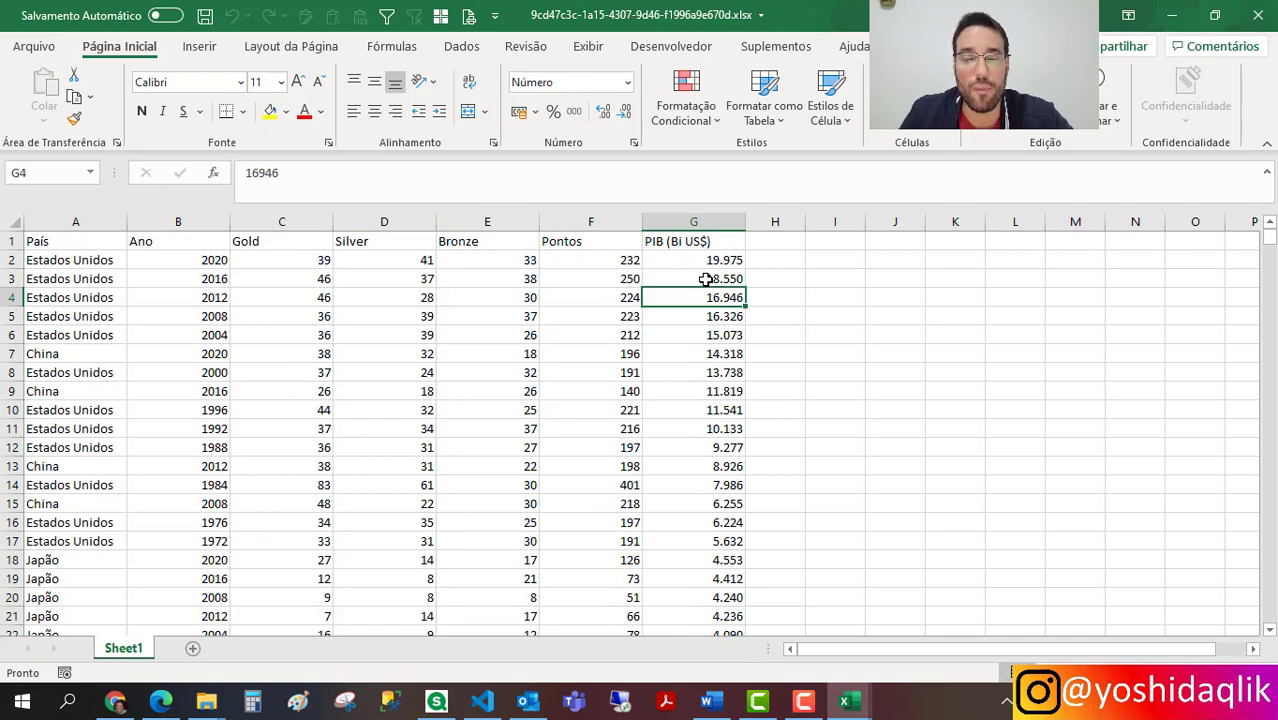
pyautogui.click(455, 708)
pyautogui.click(832, 440)
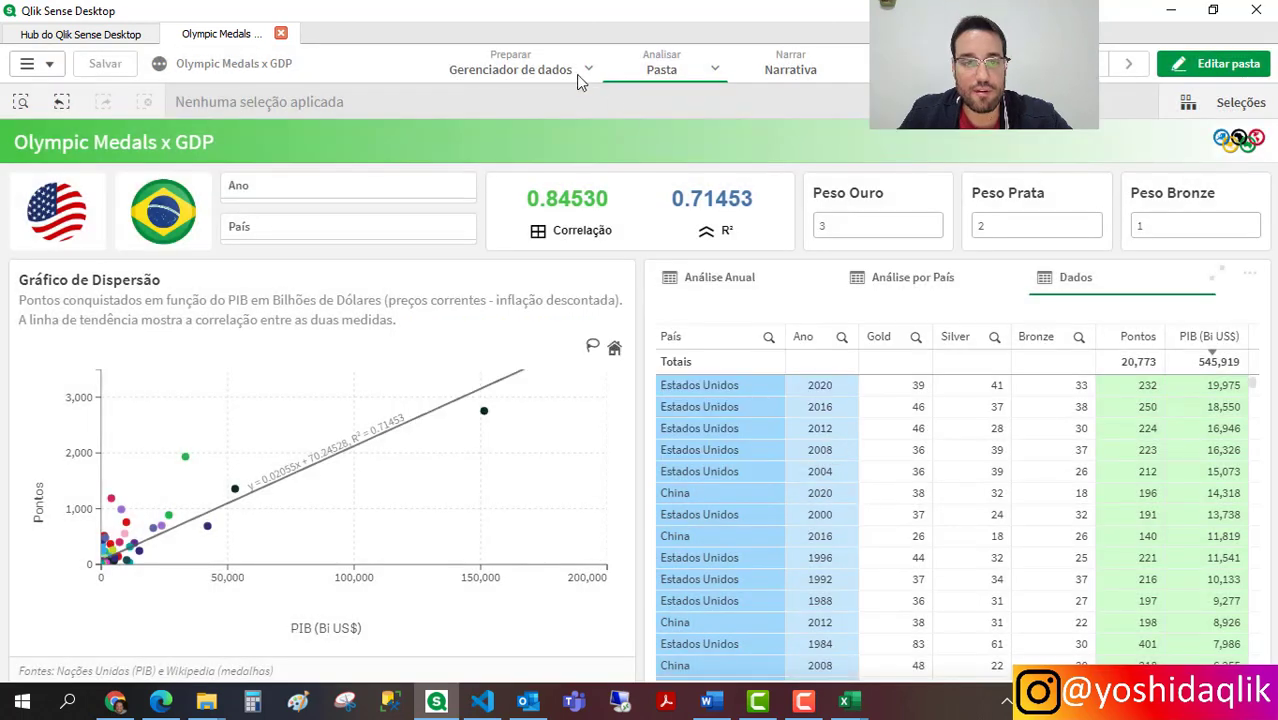
# View the years in the Ano filter without selecting any, and review the Análise por País and Análise Anual tables
pyautogui.click(262, 192)
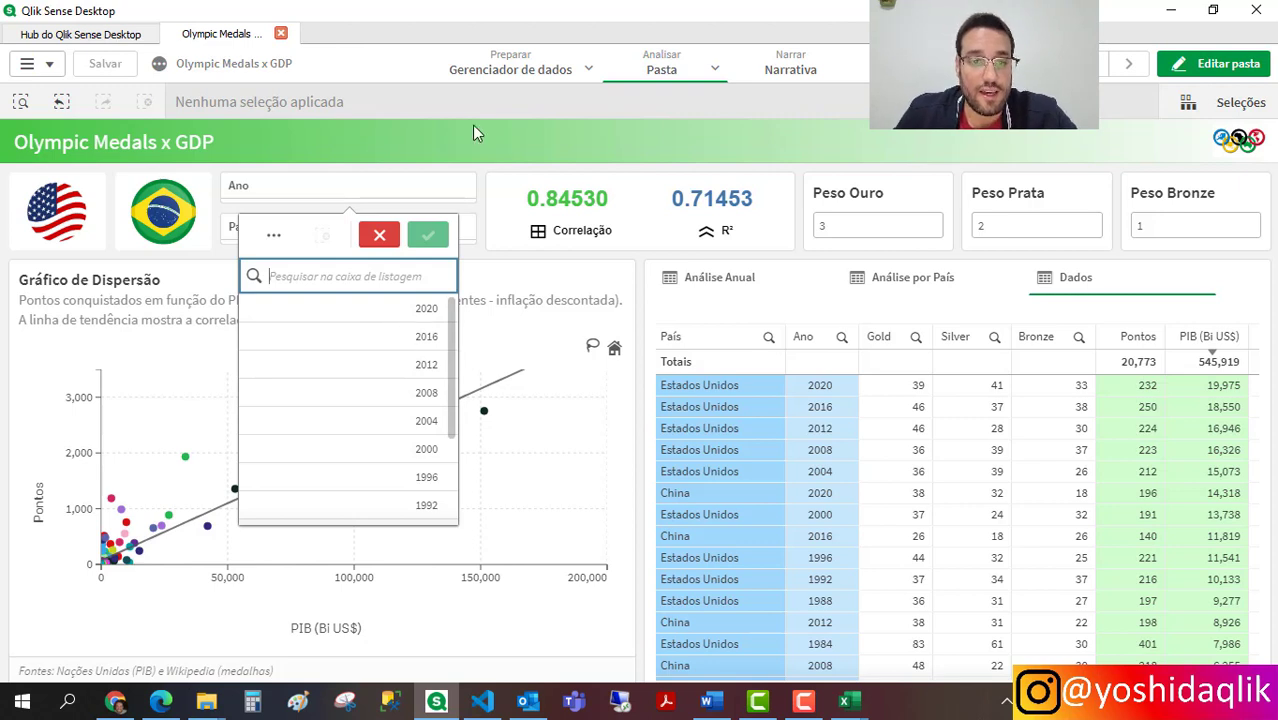
pyautogui.click(448, 122)
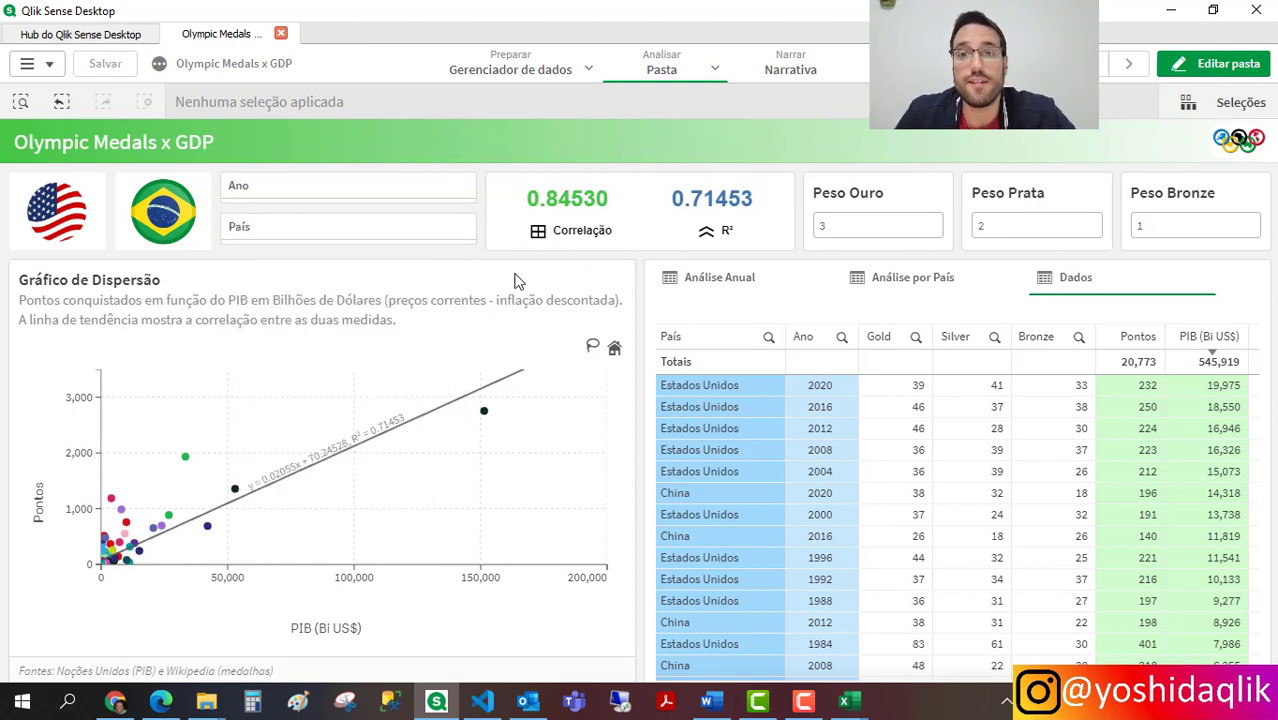
pyautogui.click(345, 190)
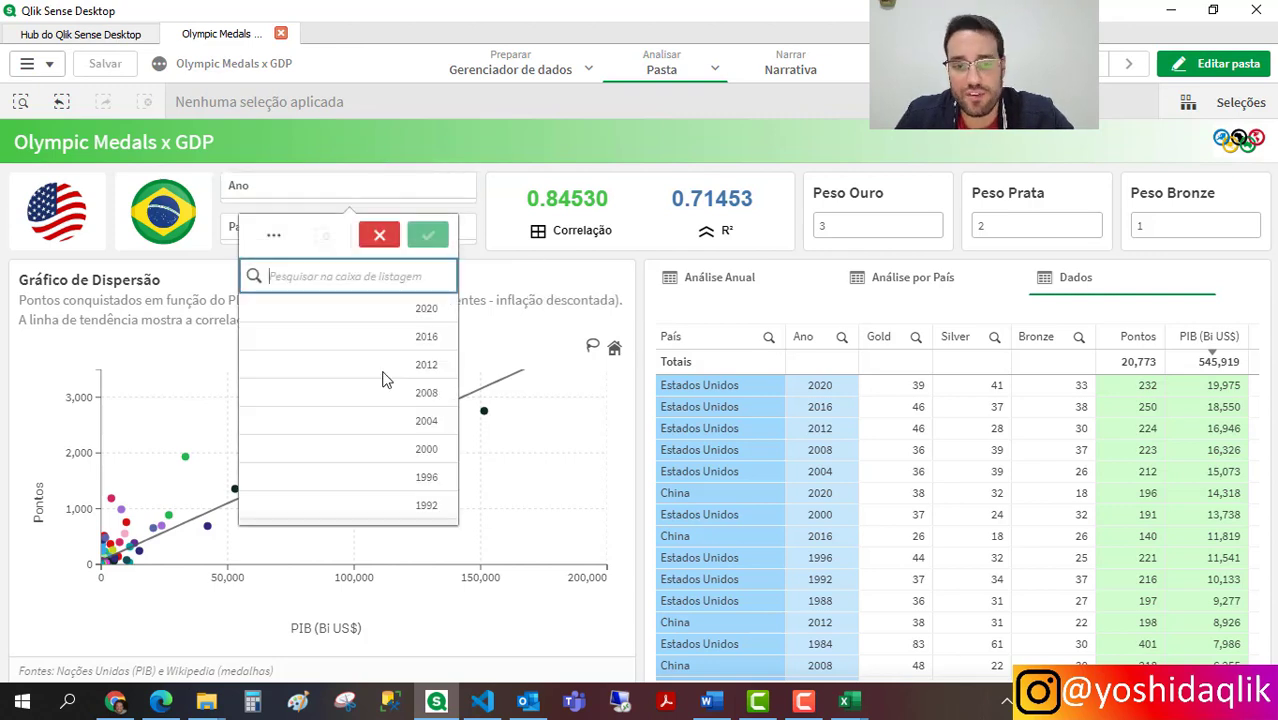
pyautogui.click(785, 109)
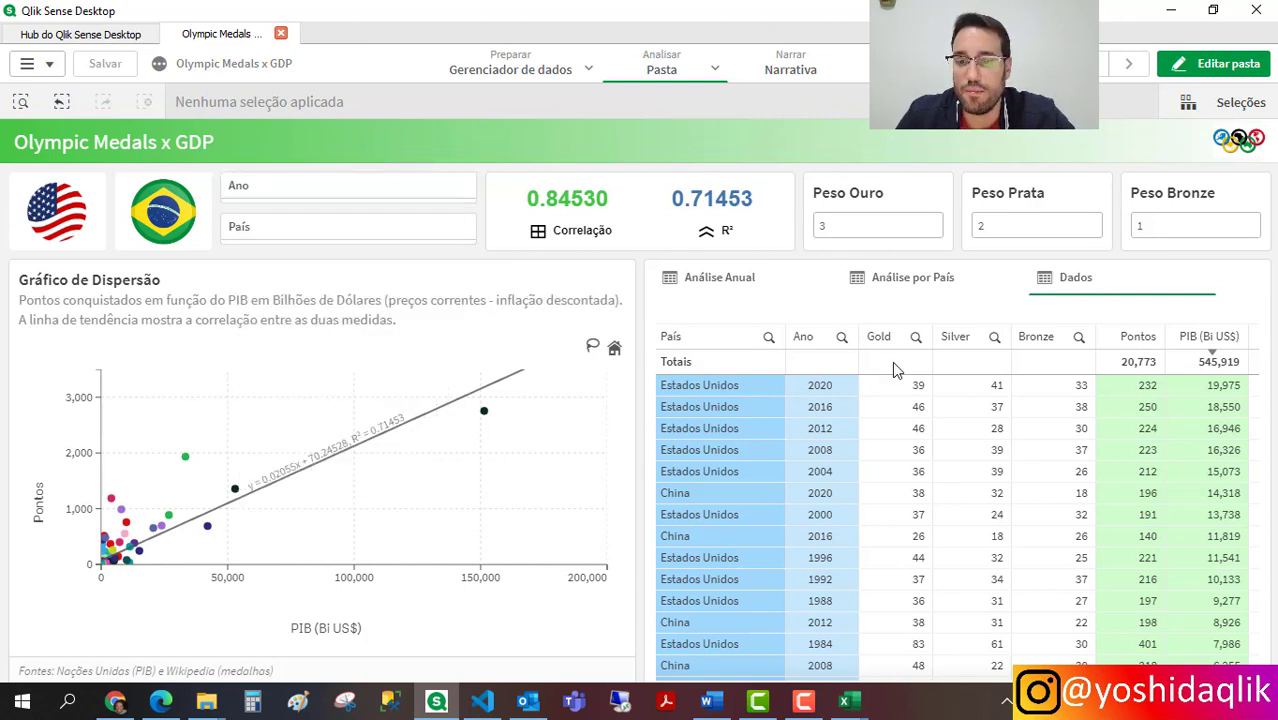
pyautogui.click(941, 277)
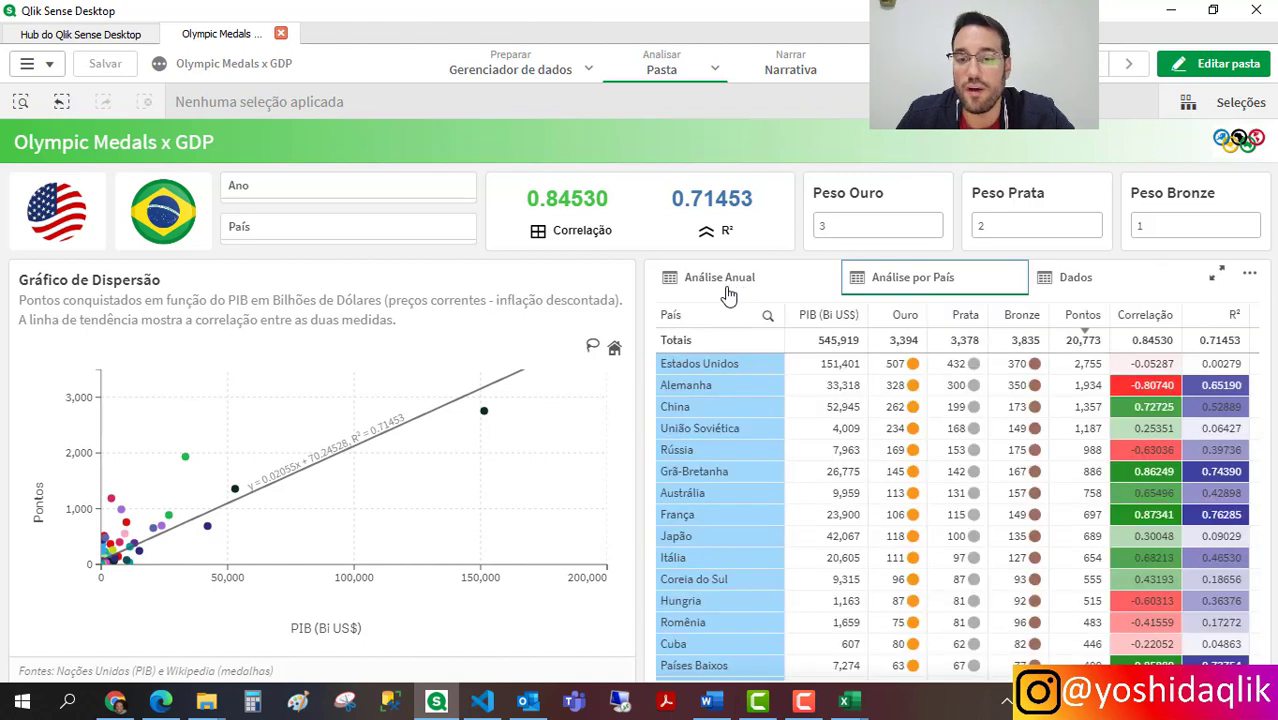
pyautogui.click(736, 273)
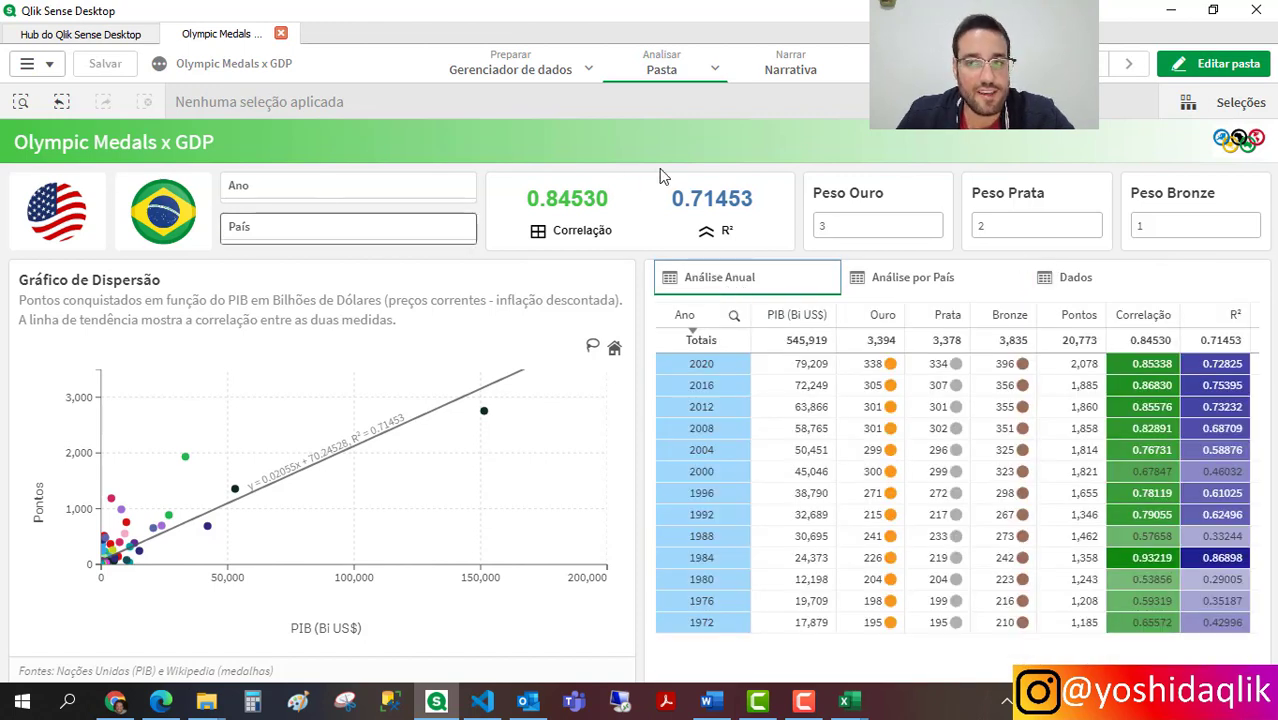